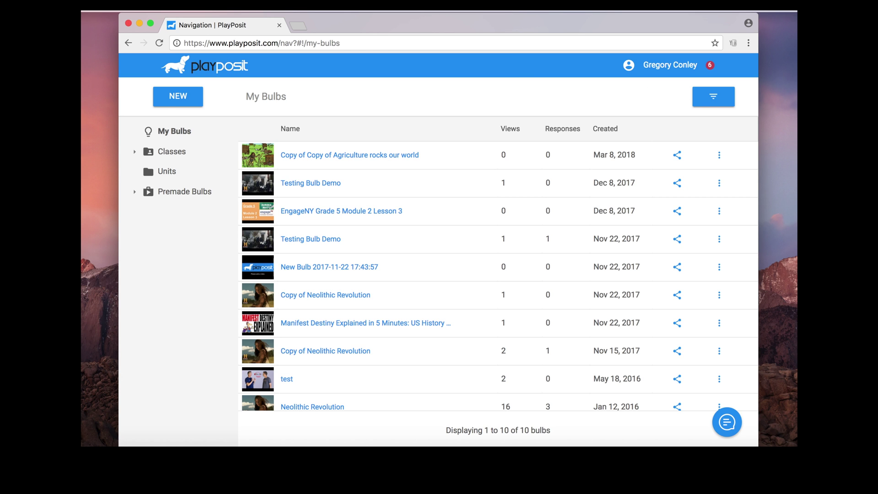
# Browse the premade bulbs from All PlayPosit
pyautogui.click(184, 98)
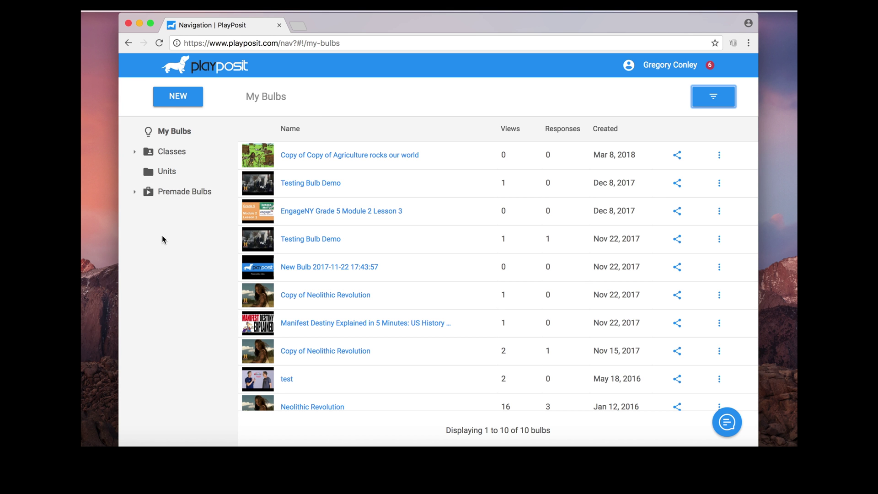
pyautogui.click(137, 196)
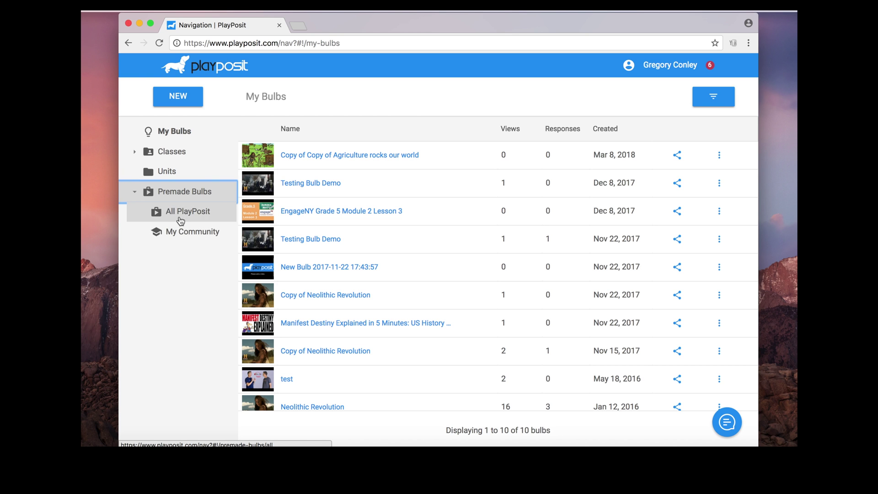
pyautogui.click(141, 214)
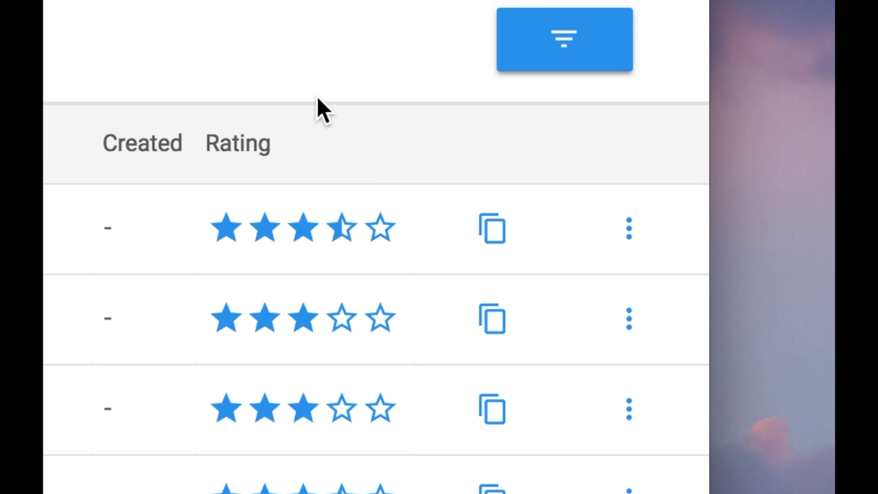
# Search the premade bulbs for 'inequalities'
pyautogui.click(590, 46)
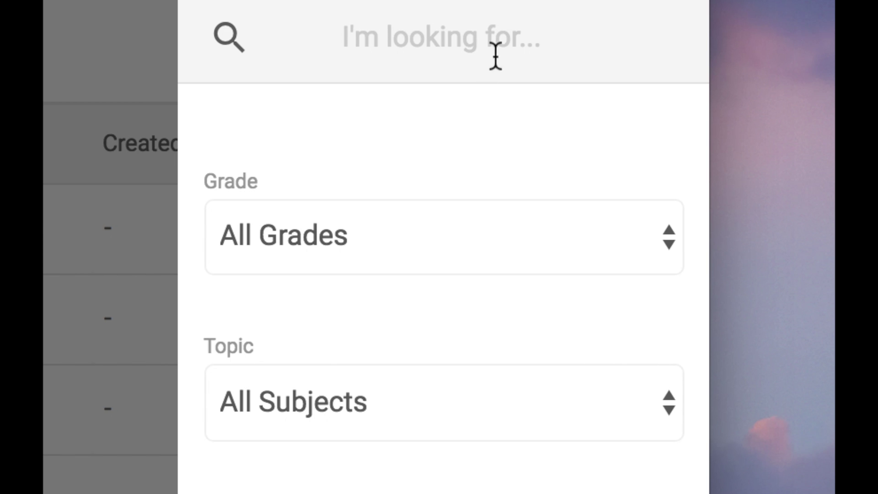
pyautogui.click(506, 21)
pyautogui.write('inq')
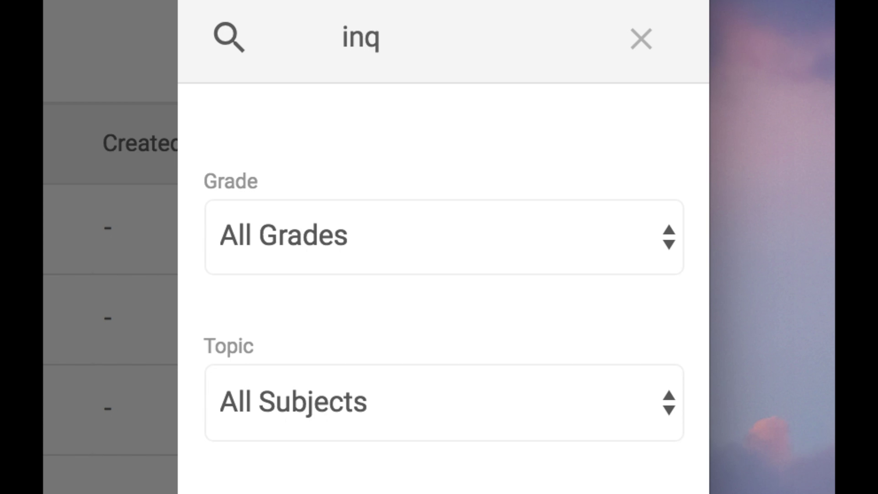
pyautogui.press('BackSpace')
pyautogui.write('equalities')
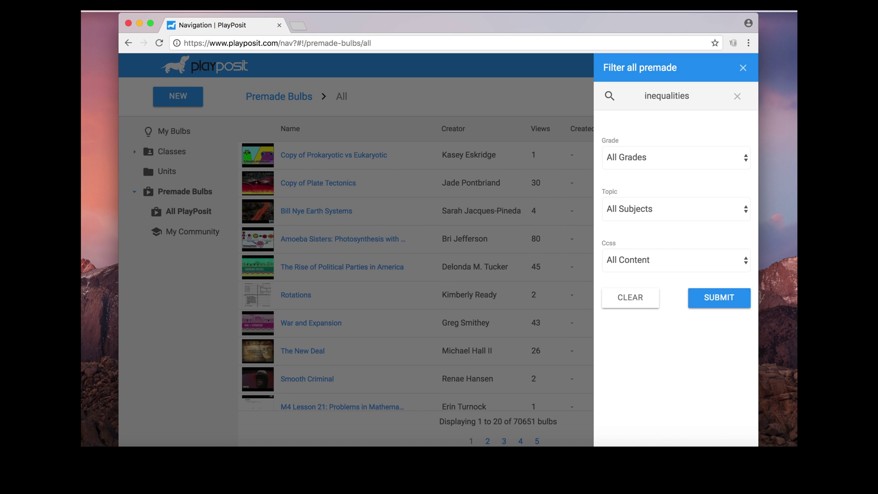
pyautogui.press('Return')
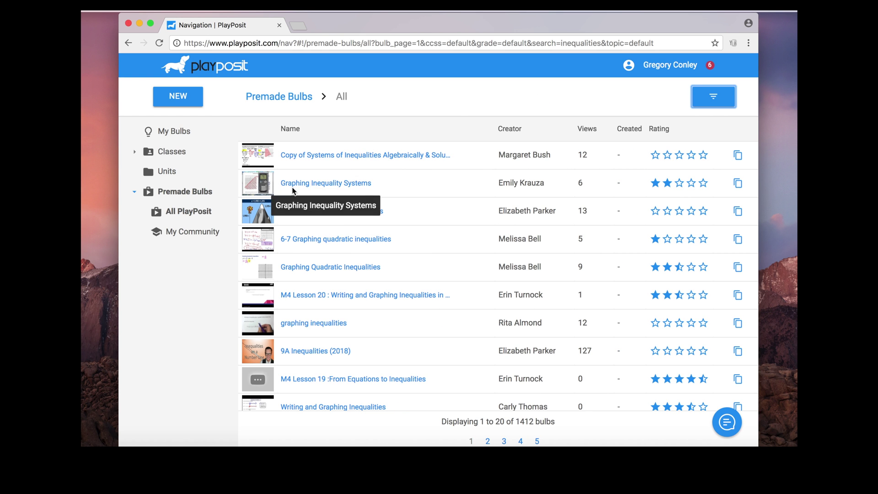
# Preview the 6-7 Graphing quadratic inequalities bulb, answering 'up' on its first question
pyautogui.click(289, 241)
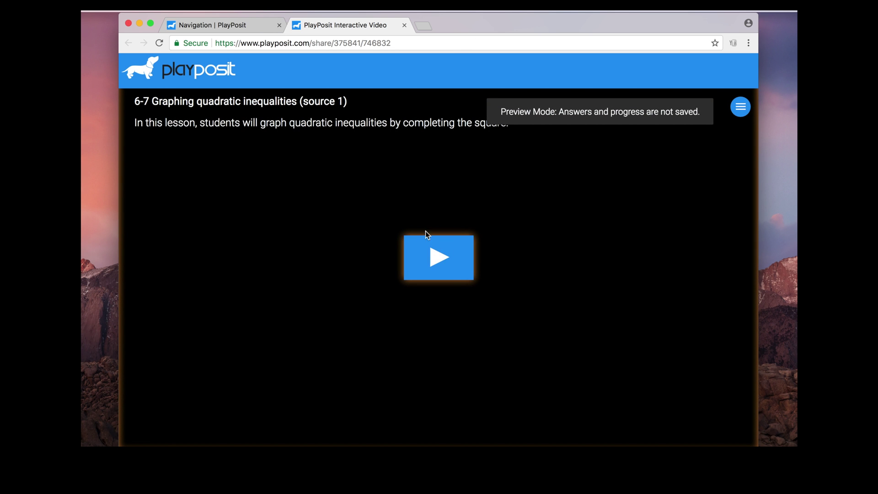
pyautogui.click(433, 265)
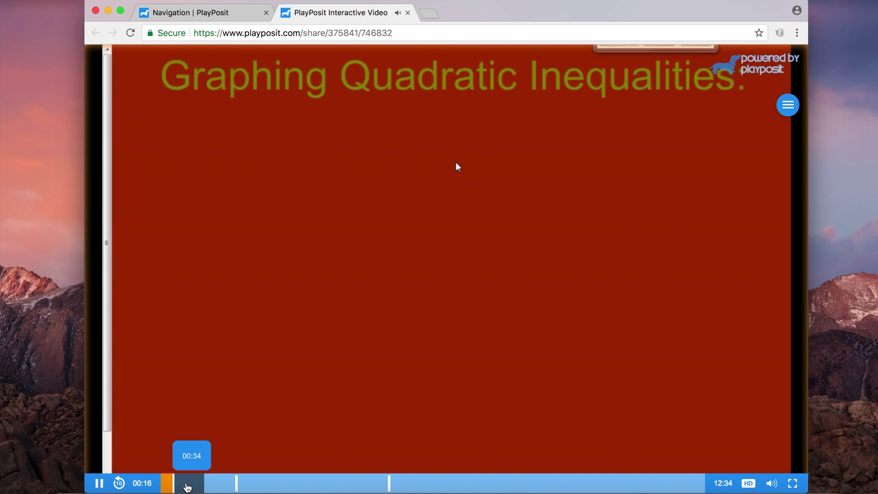
pyautogui.moveTo(187, 487); pyautogui.dragTo(241, 485)
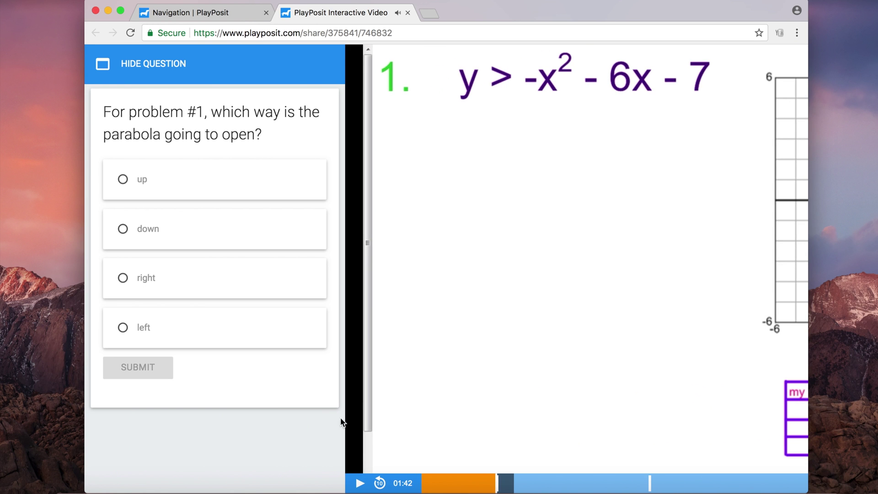
pyautogui.click(204, 183)
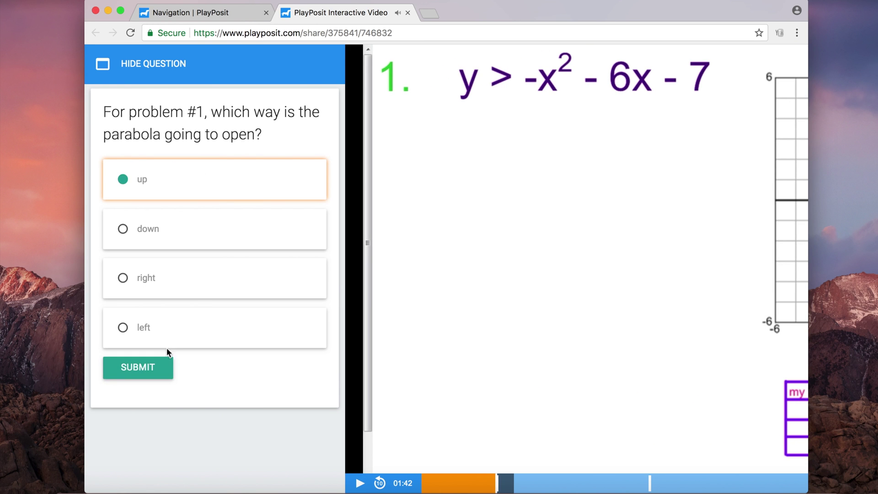
pyautogui.click(162, 370)
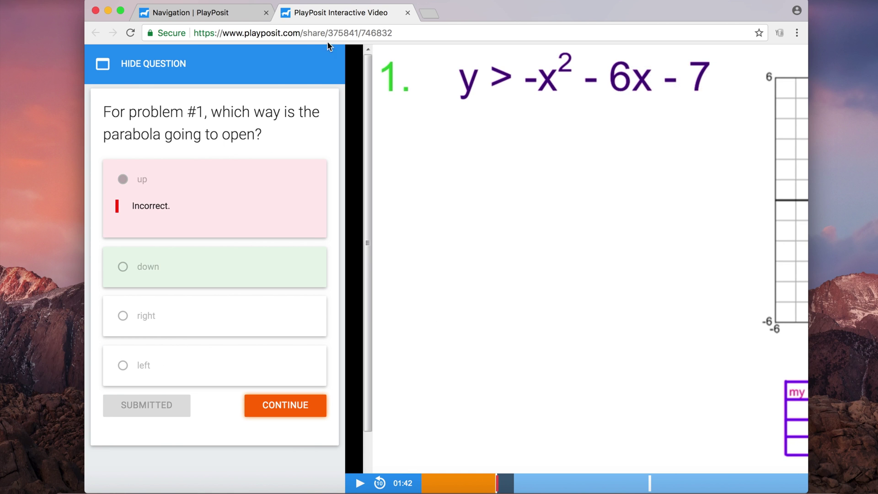
pyautogui.click(123, 64)
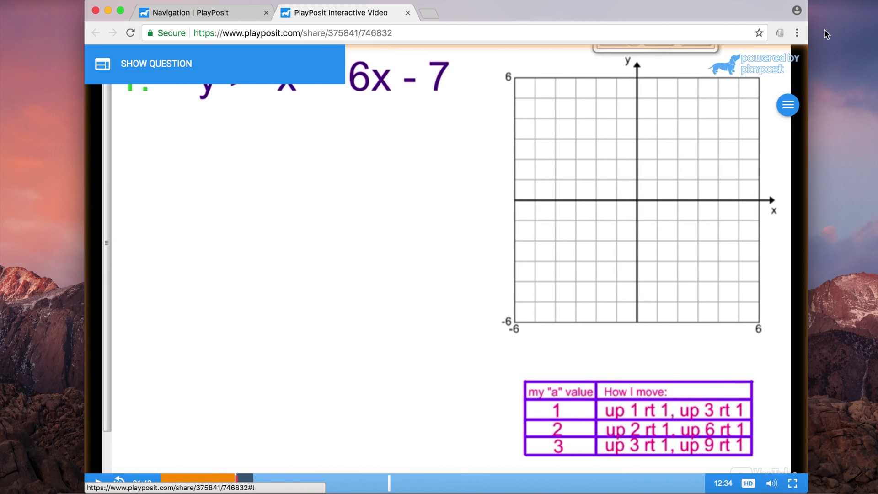
pyautogui.click(408, 13)
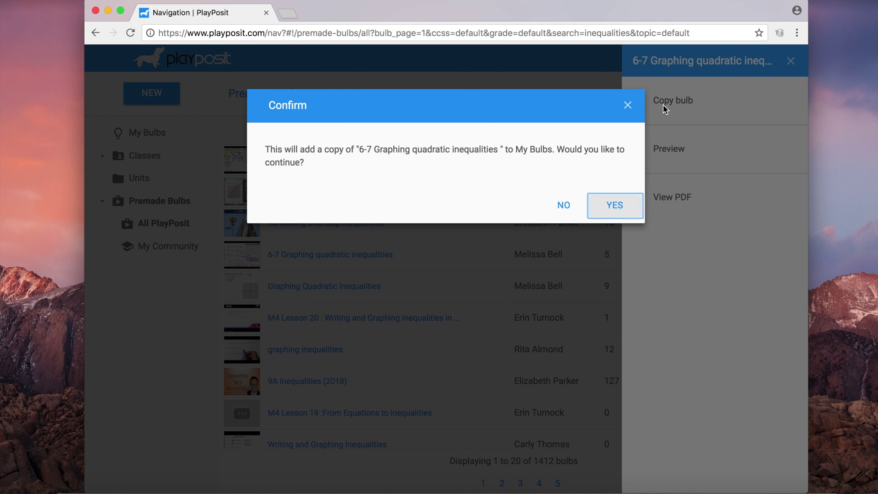
# Copy the 6-7 Graphing quadratic inequalities bulb into My Bulbs
pyautogui.click(513, 165)
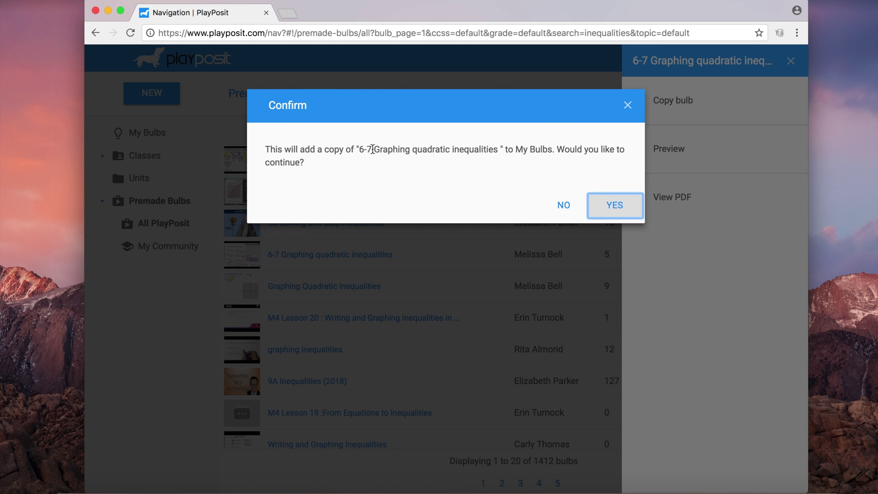
pyautogui.click(623, 209)
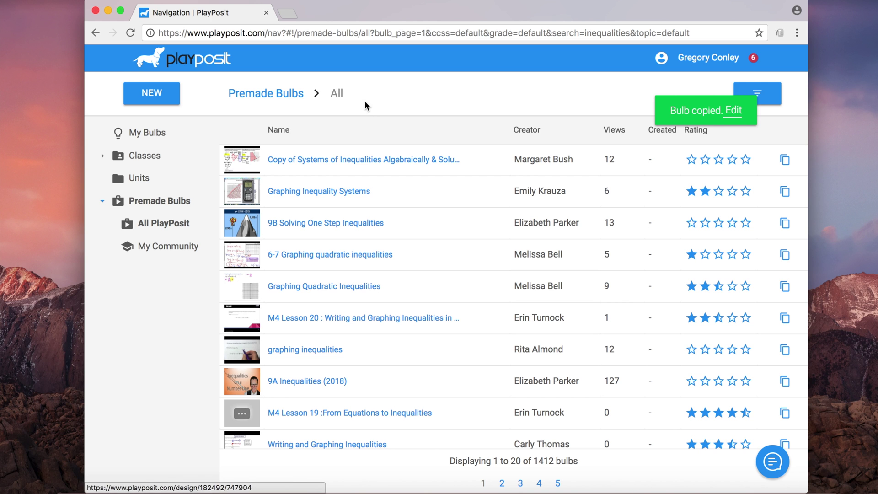
pyautogui.click(129, 133)
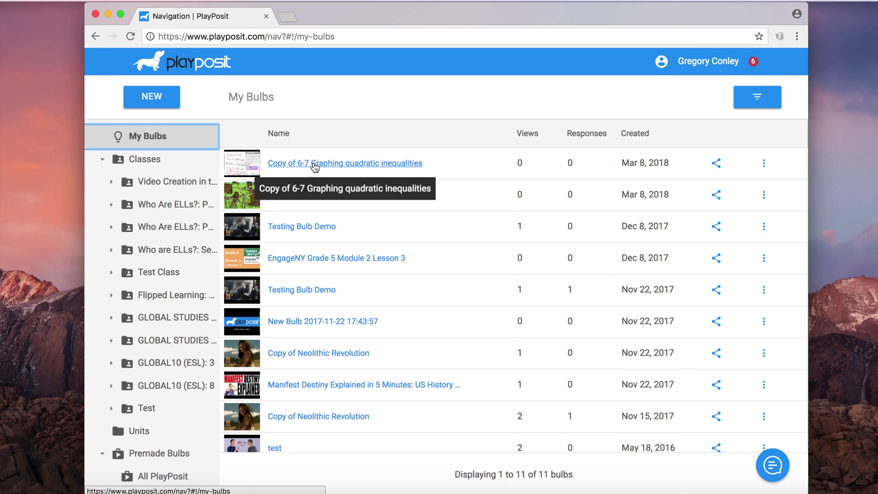
pyautogui.click(112, 159)
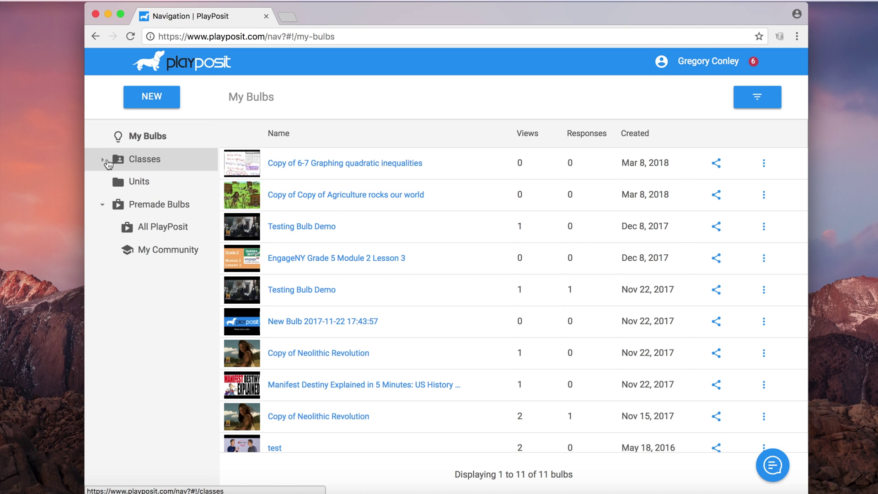
pyautogui.click(195, 141)
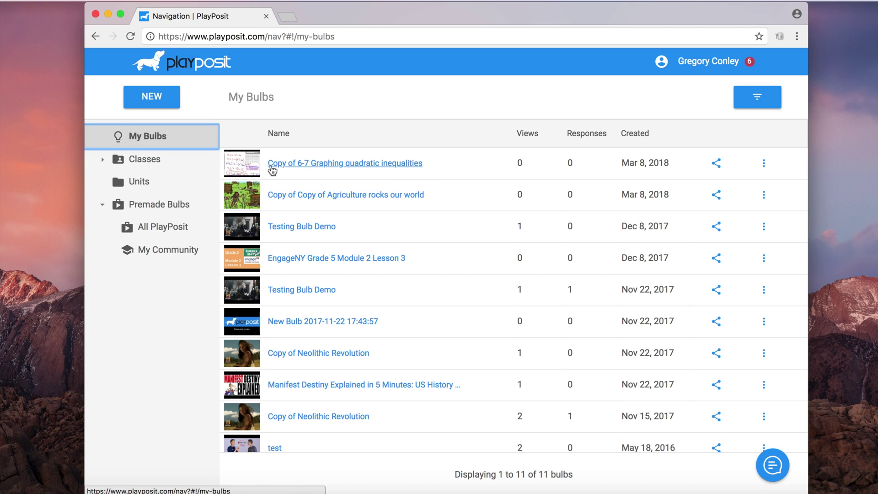
# Open the copied bulb in the editor
pyautogui.click(392, 167)
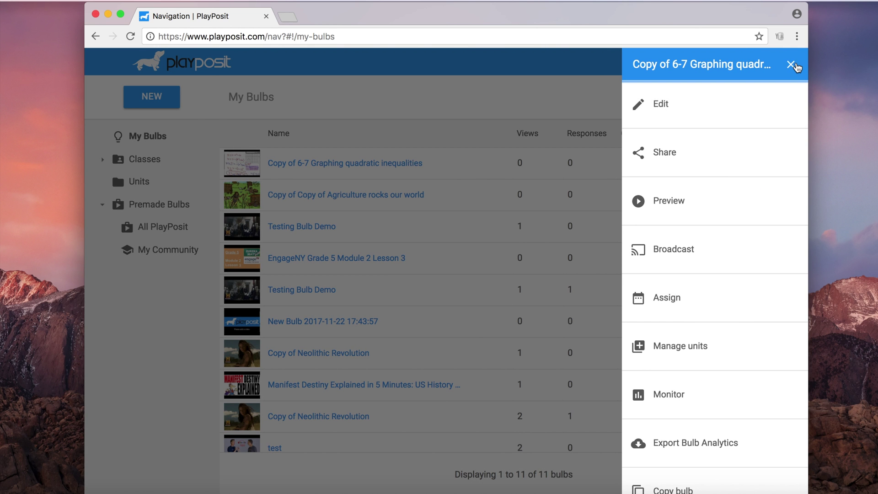
pyautogui.click(791, 65)
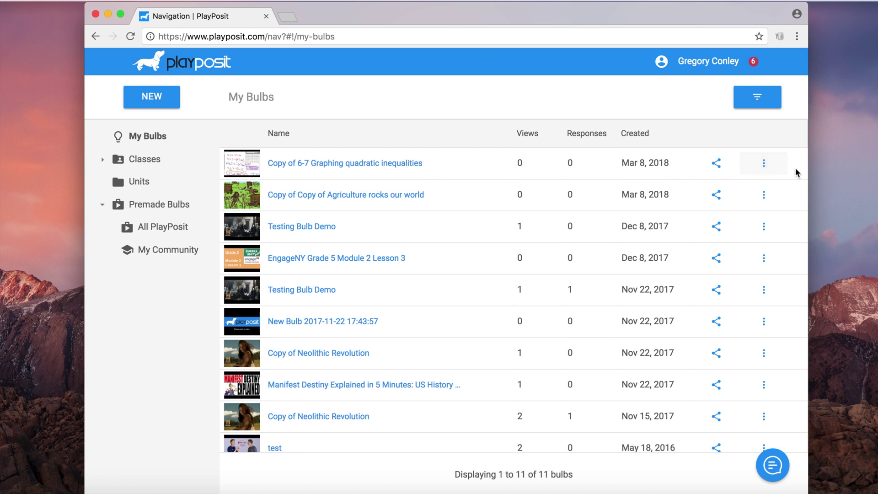
pyautogui.click(771, 170)
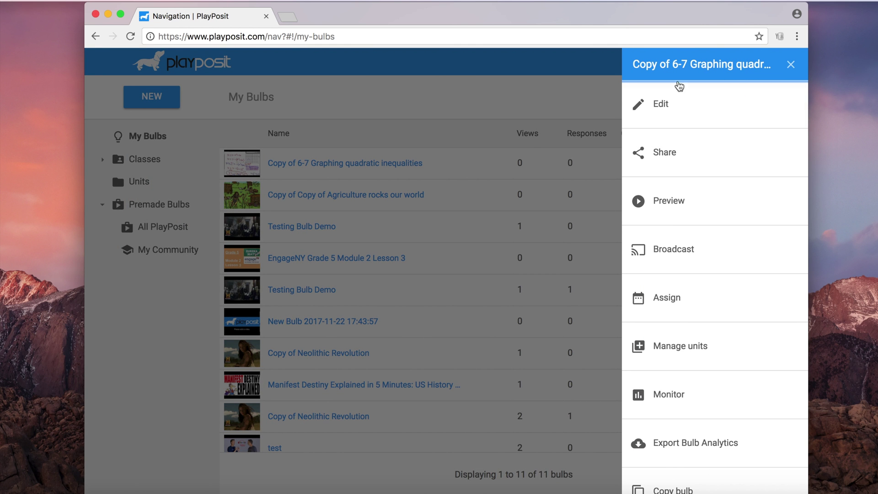
pyautogui.click(790, 65)
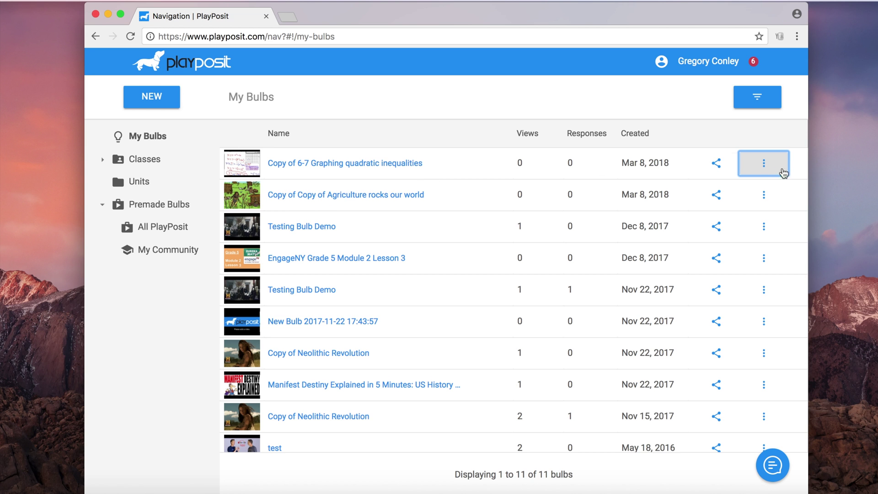
pyautogui.click(396, 169)
pyautogui.click(661, 103)
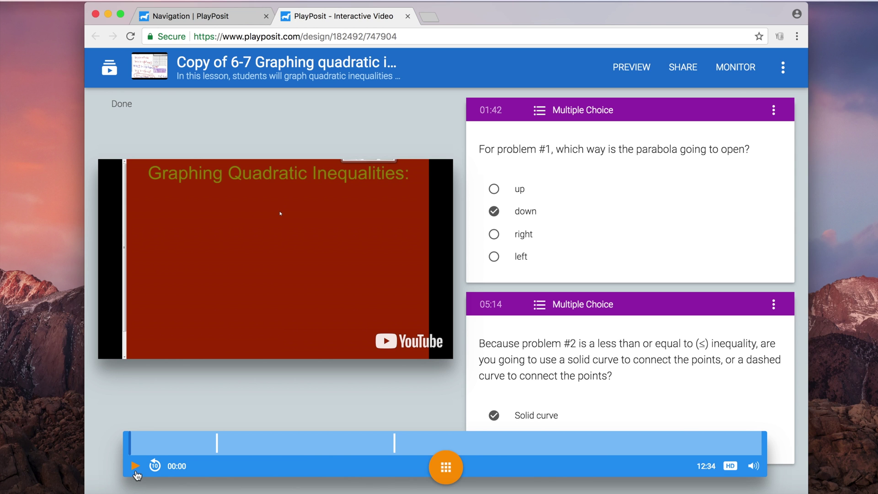
# Play the Graphing Quadratic Inequalities video and switch it into trim mode
pyautogui.click(136, 466)
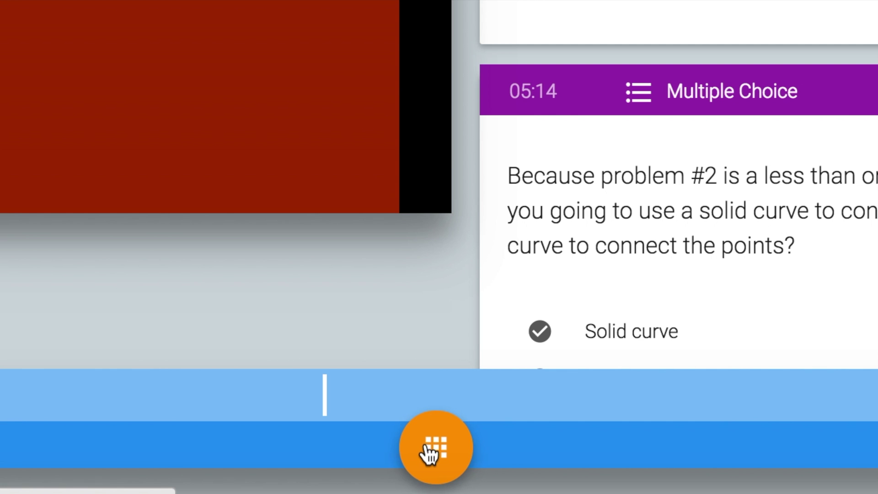
pyautogui.click(430, 452)
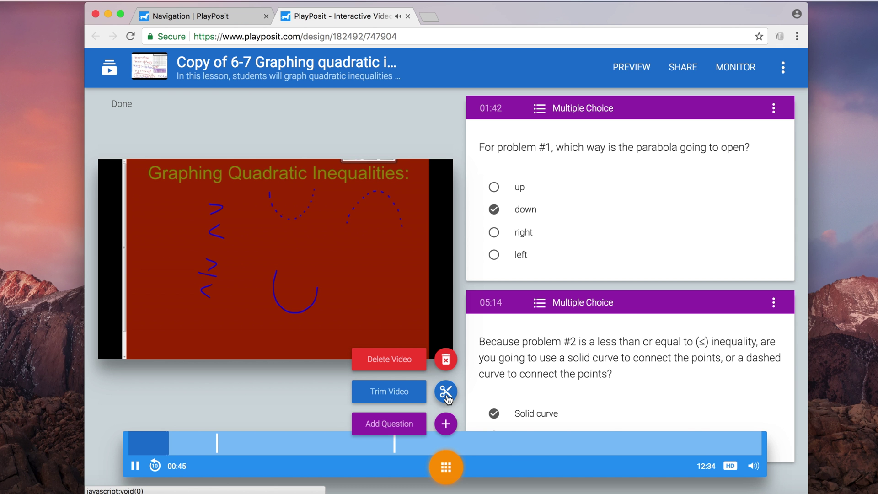
pyautogui.click(447, 398)
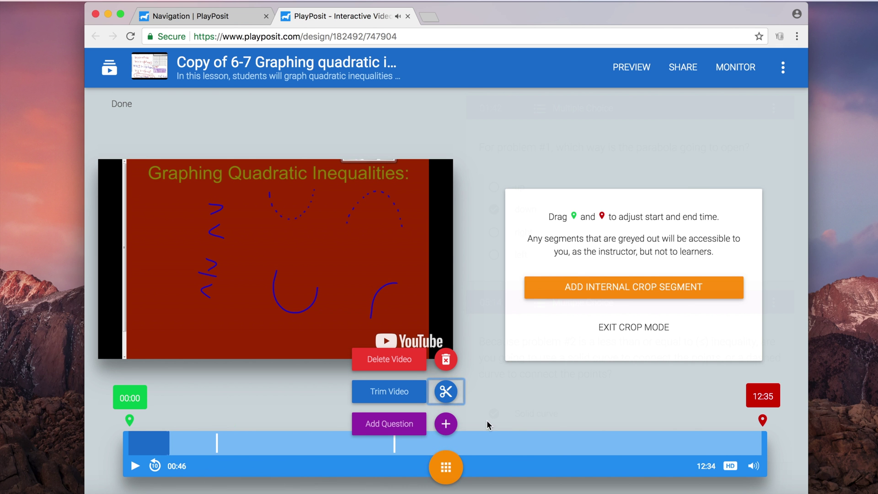
# Move the video's end point to 11:26
pyautogui.click(762, 419)
pyautogui.click(129, 419)
pyautogui.moveTo(129, 419)
pyautogui.mouseDown()
pyautogui.moveTo(143, 419)
pyautogui.moveTo(131, 419)
pyautogui.mouseUp()
pyautogui.click(762, 418)
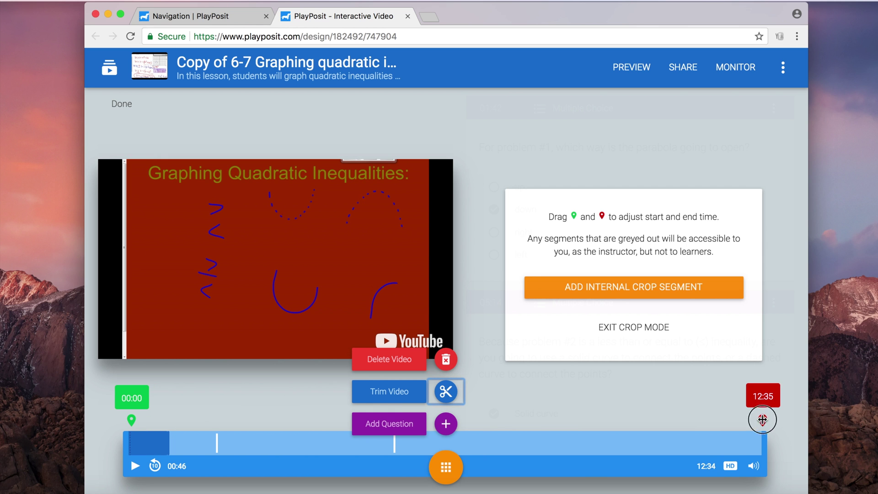
pyautogui.moveTo(762, 418); pyautogui.dragTo(705, 419)
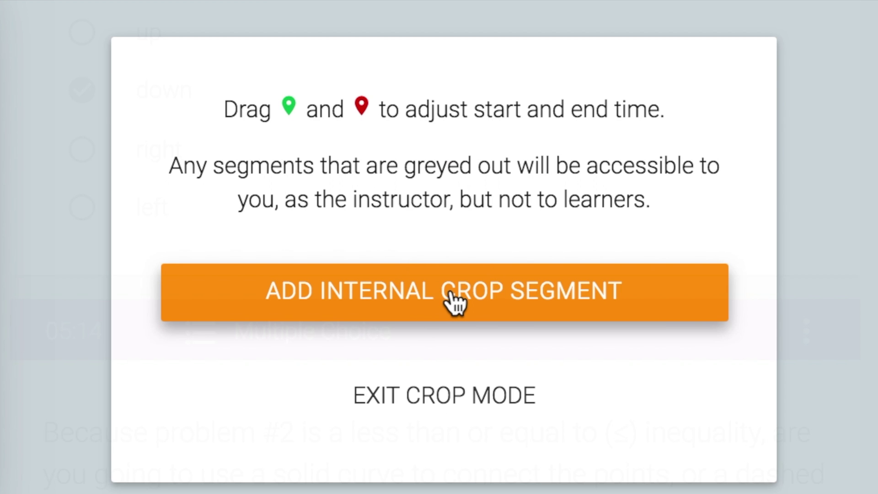
# Cut out an internal section from about 06:37 to 08:25, then exit crop mode
pyautogui.click(455, 301)
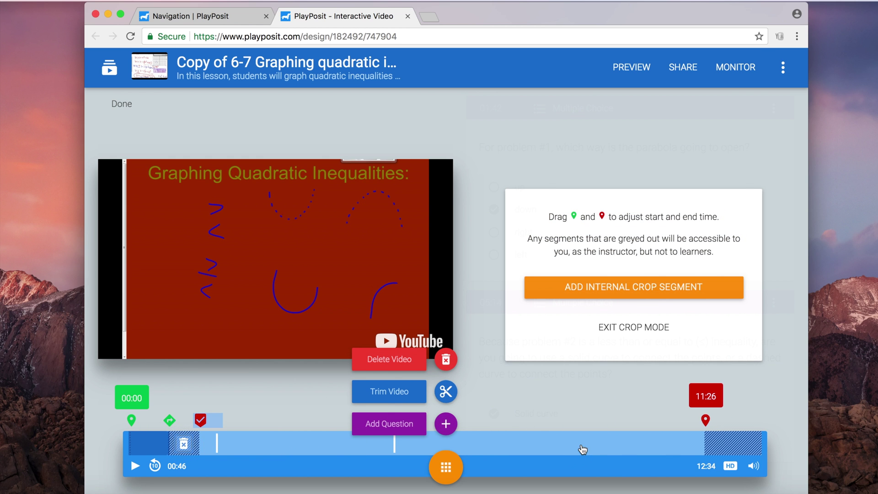
pyautogui.moveTo(200, 419)
pyautogui.mouseDown()
pyautogui.moveTo(688, 438)
pyautogui.moveTo(558, 437)
pyautogui.mouseUp()
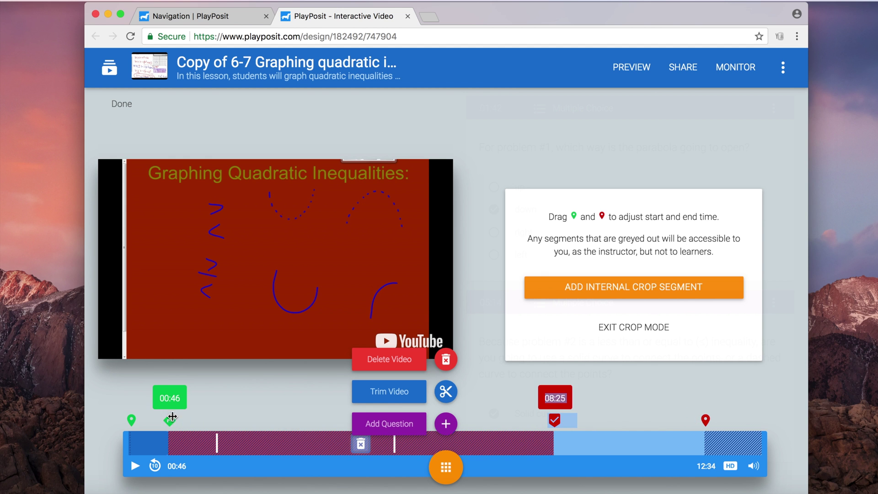
pyautogui.moveTo(170, 420)
pyautogui.mouseDown()
pyautogui.moveTo(345, 417)
pyautogui.moveTo(494, 428)
pyautogui.moveTo(476, 428)
pyautogui.moveTo(467, 441)
pyautogui.moveTo(516, 438)
pyautogui.mouseUp()
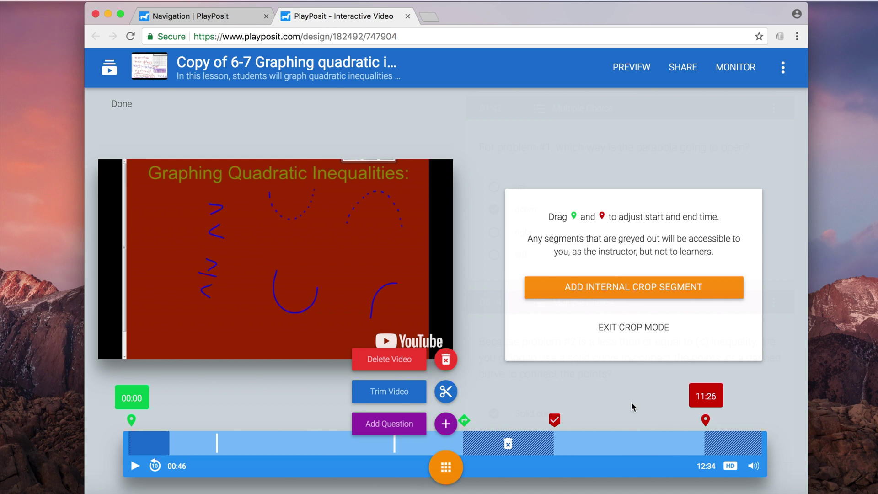
pyautogui.moveTo(552, 417)
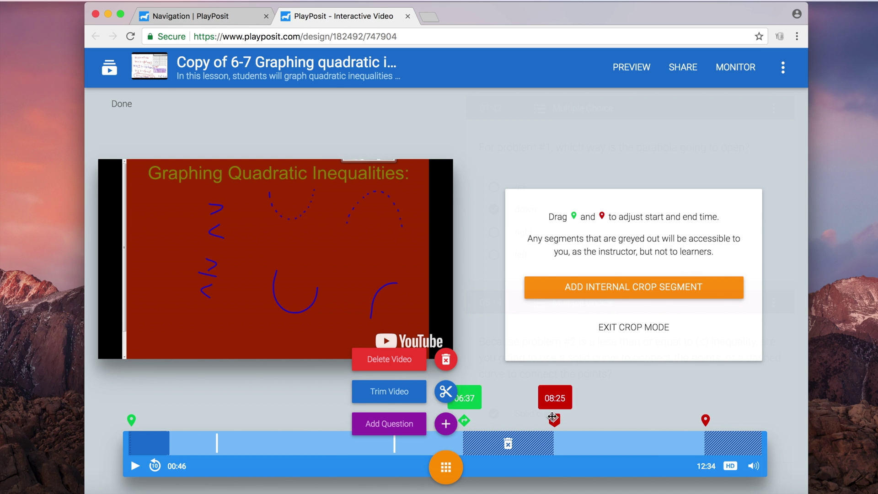
pyautogui.click(621, 327)
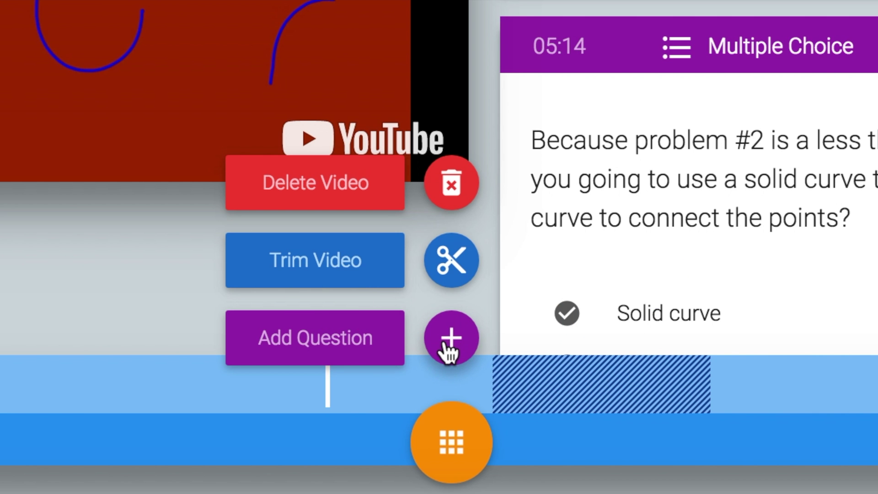
# Delete the unwanted new question at 00:46
pyautogui.click(450, 342)
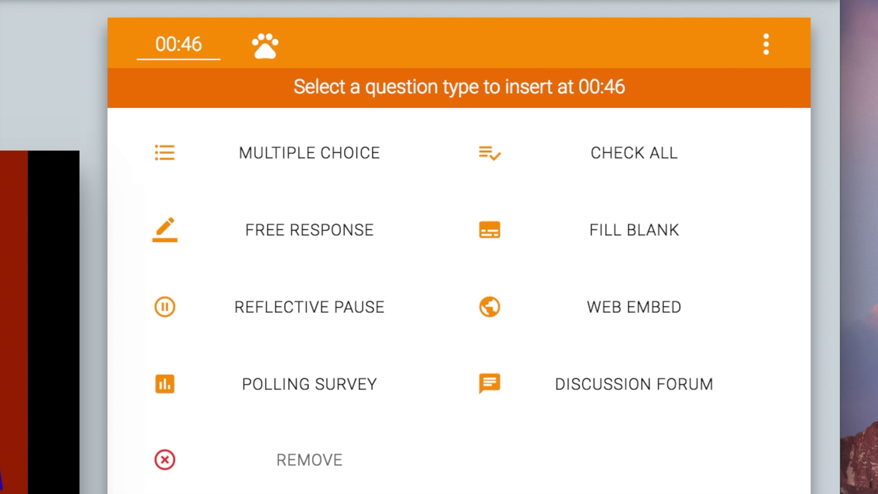
pyautogui.click(764, 46)
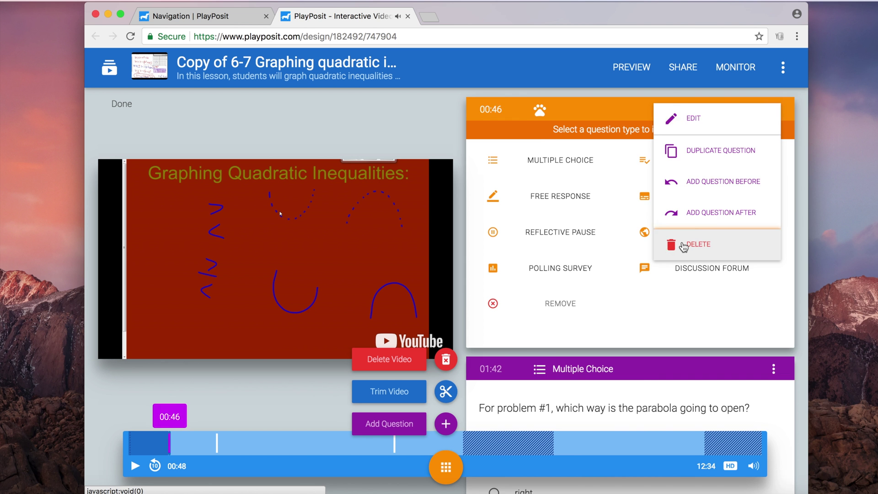
pyautogui.click(590, 331)
# Pause the video at the 02:28 whiteboard section and start a question there
pyautogui.click(134, 465)
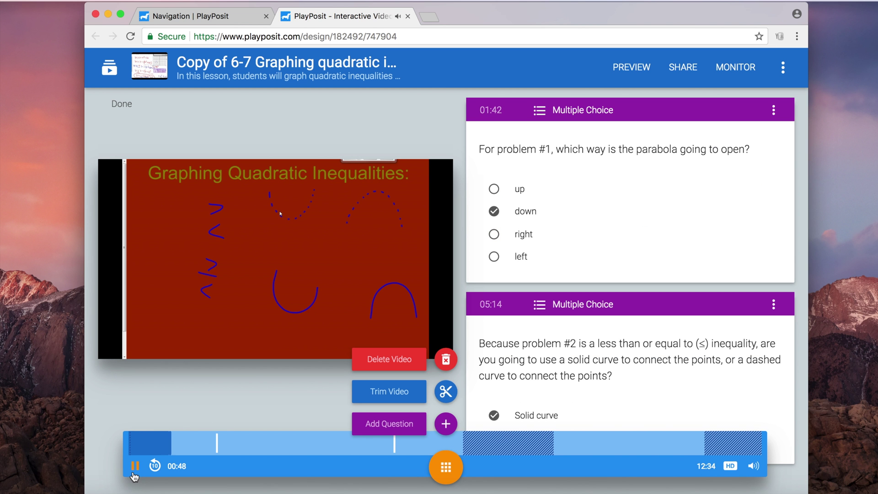
pyautogui.click(251, 442)
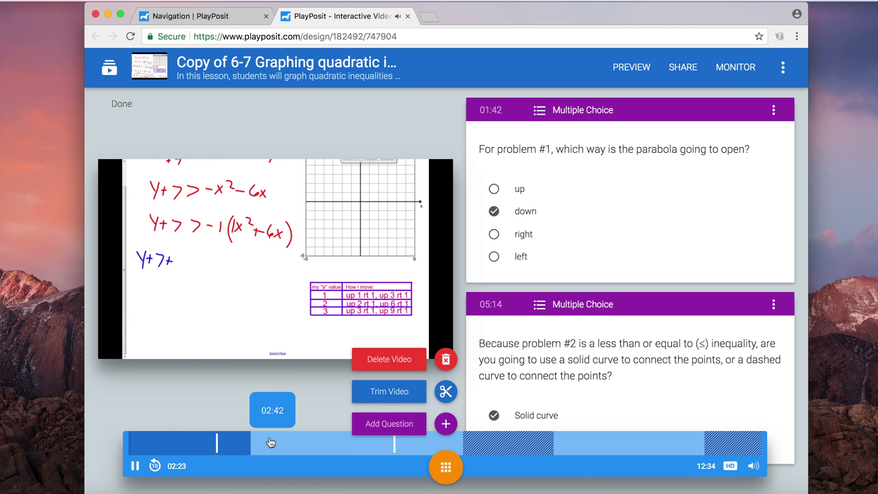
pyautogui.click(135, 465)
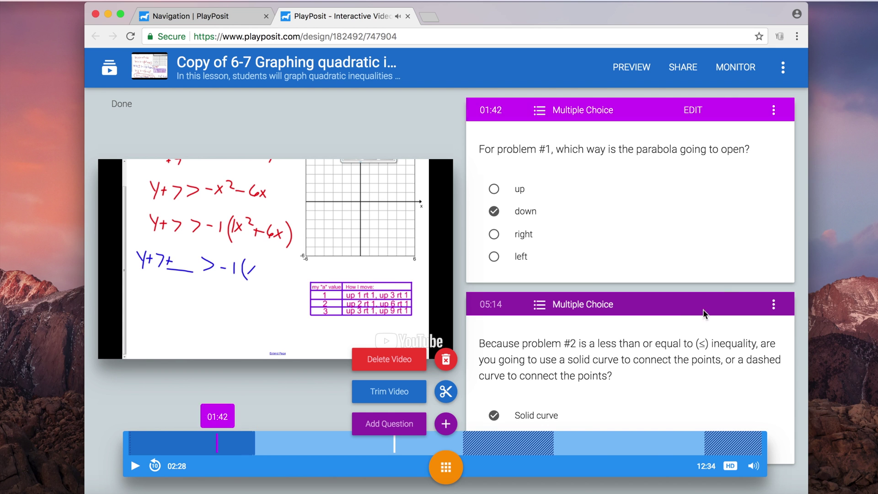
pyautogui.click(446, 428)
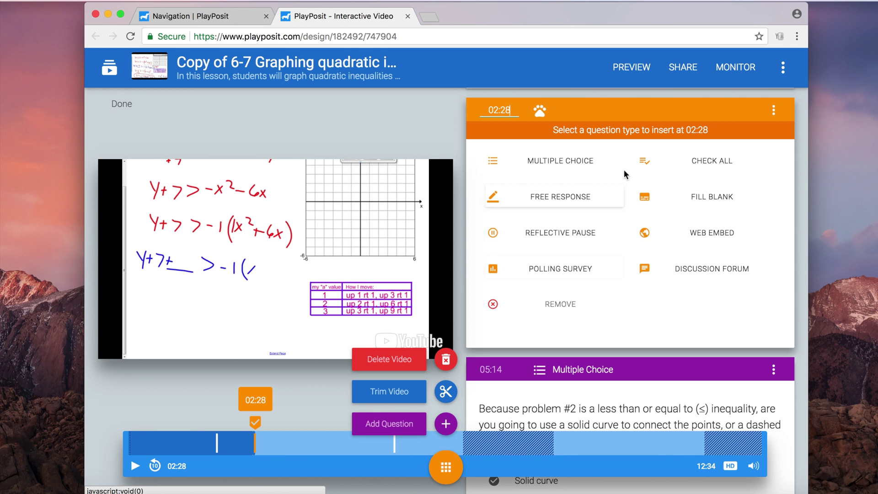
# Make the 02:28 question multiple choice titled 'Question here?'
pyautogui.click(593, 165)
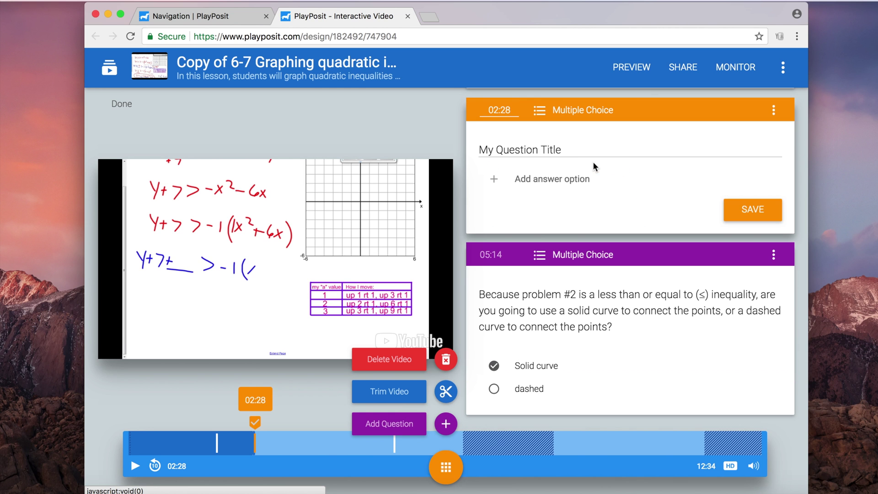
pyautogui.click(572, 151)
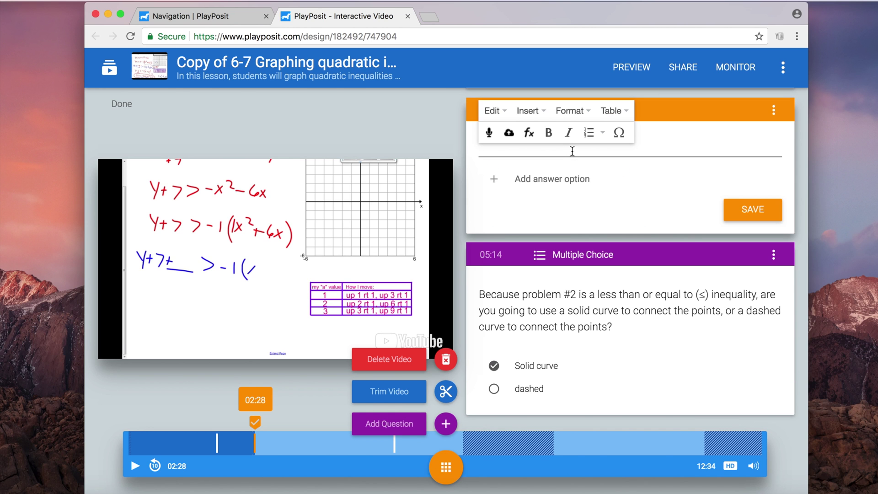
pyautogui.write('Question here?')
# Add answers Yes and No, mark Yes as correct, and save
pyautogui.click(535, 179)
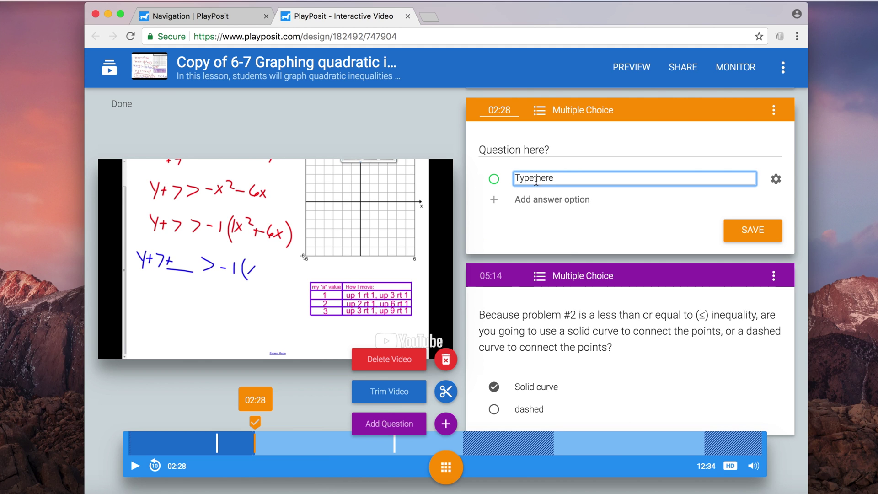
pyautogui.write('Yes')
pyautogui.press('BackSpace')
pyautogui.press('BackSpace')
pyautogui.press('BackSpace')
pyautogui.press('BackSpace')
pyautogui.press('BackSpace')
pyautogui.press('BackSpace')
pyautogui.press('BackSpace')
pyautogui.press('BackSpace')
pyautogui.press('BackSpace')
pyautogui.click(568, 200)
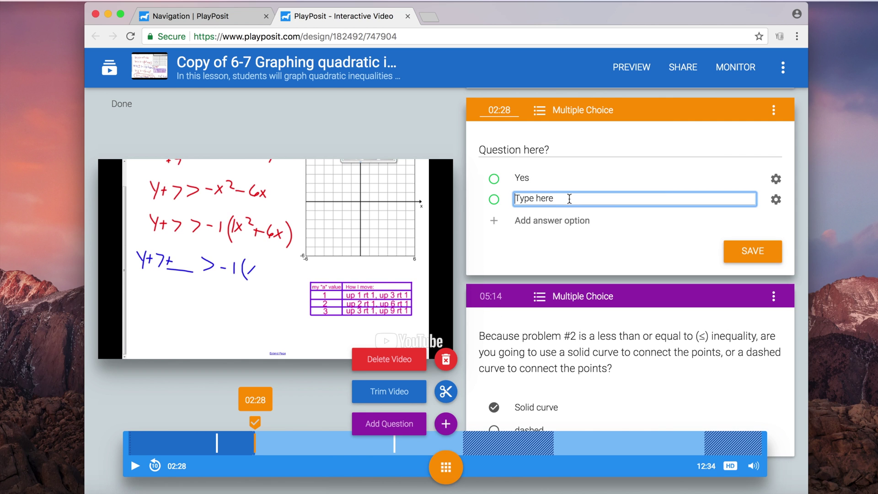
pyautogui.write('No')
pyautogui.hotkey('shift', 'Right')
pyautogui.hotkey('shift', 'Right')
pyautogui.hotkey('shift', 'Right')
pyautogui.hotkey('shift', 'Right')
pyautogui.hotkey('shift', 'Right')
pyautogui.hotkey('shift', 'Right')
pyautogui.hotkey('shift', 'Right')
pyautogui.hotkey('shift', 'Right')
pyautogui.hotkey('shift', 'Right')
pyautogui.press('BackSpace')
pyautogui.click(493, 179)
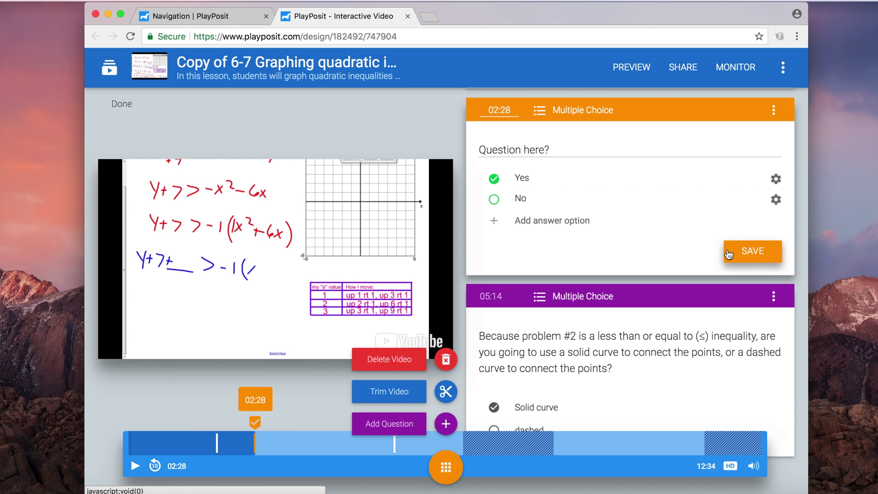
pyautogui.click(746, 253)
# Save the Yes/No question and open the 02:28 question's options menu
pyautogui.click(778, 258)
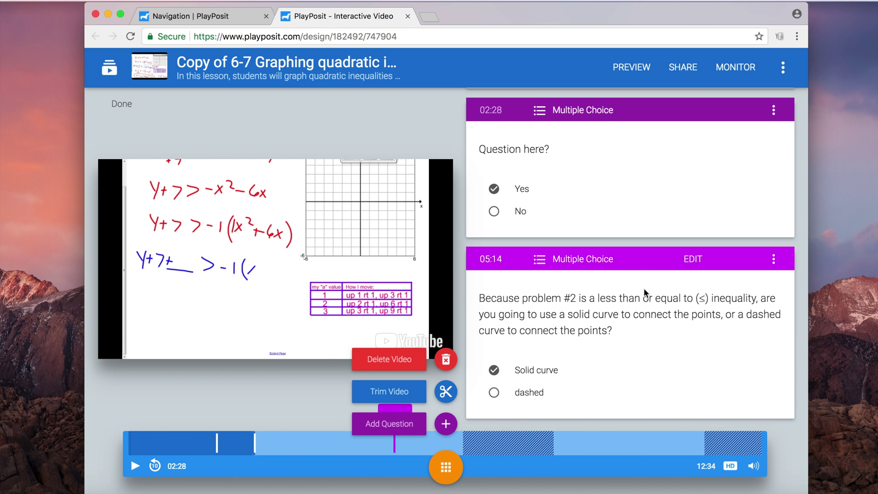
pyautogui.scroll(-1, 611, 288)
pyautogui.scroll(3, 610, 283)
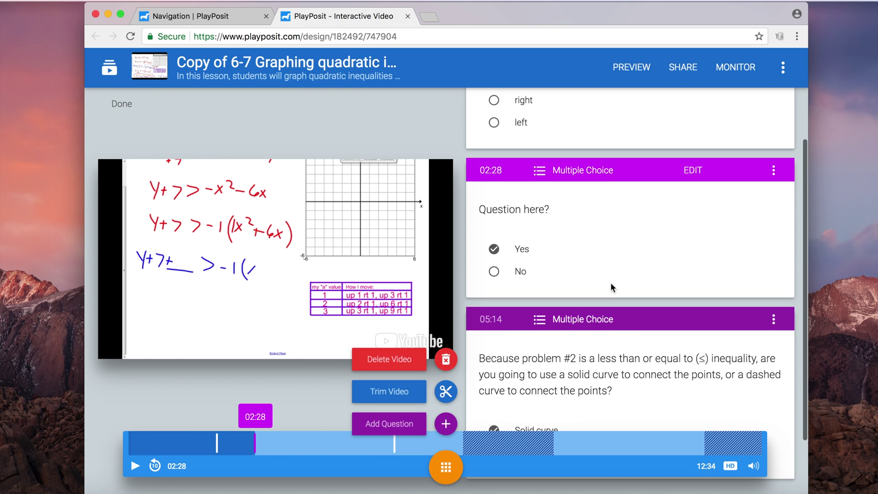
pyautogui.scroll(-3, 637, 251)
pyautogui.scroll(1, 638, 253)
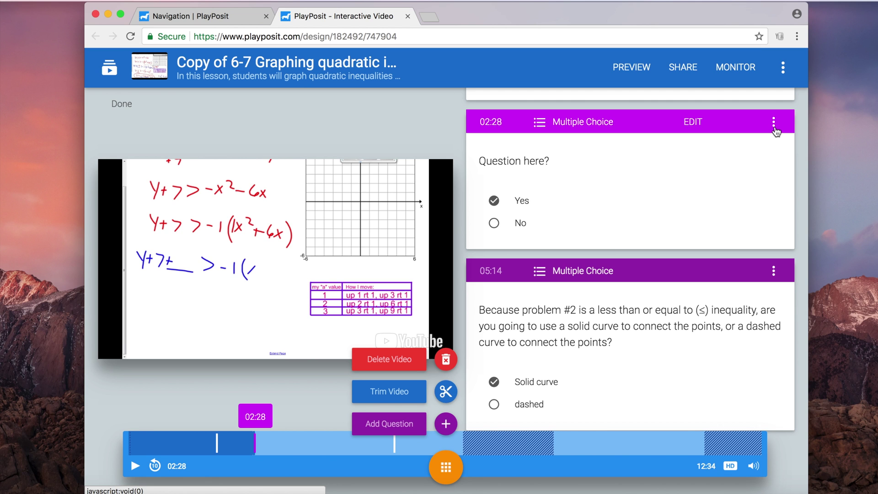
pyautogui.click(773, 124)
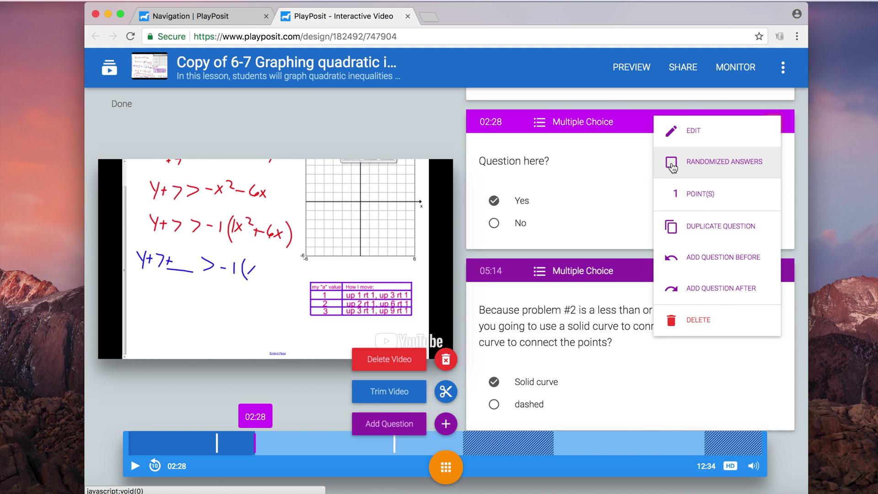
pyautogui.click(672, 168)
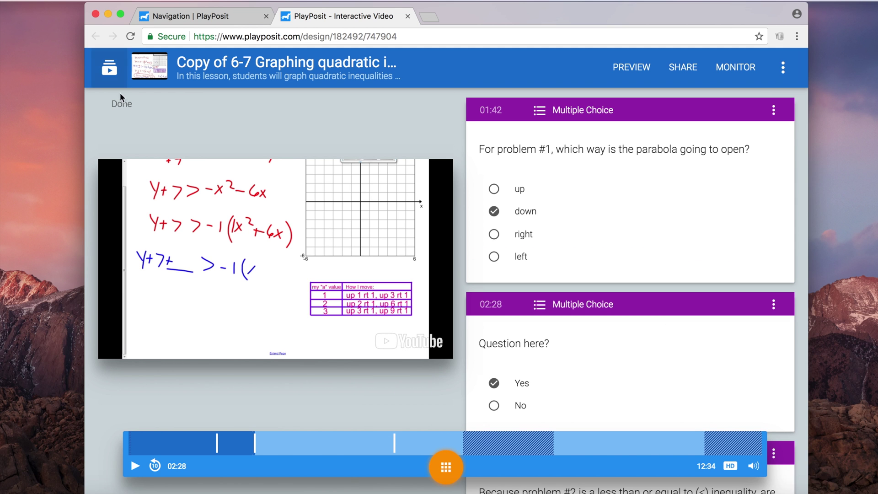
pyautogui.click(105, 74)
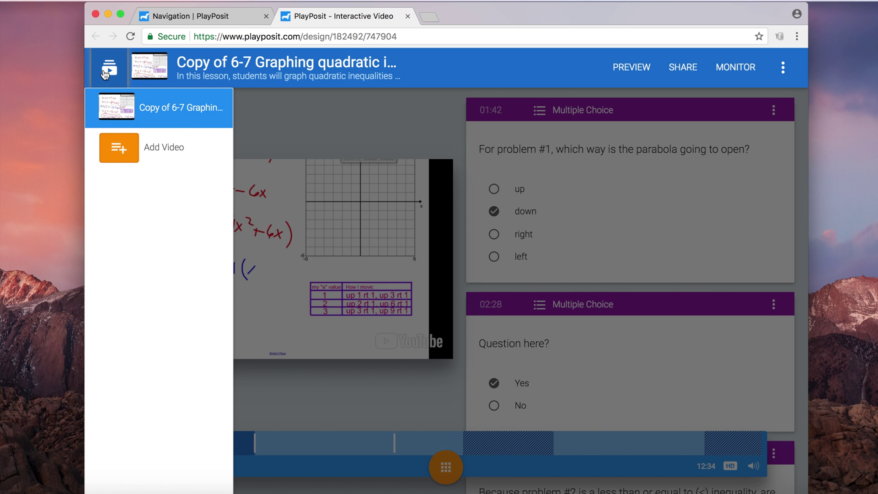
pyautogui.click(121, 160)
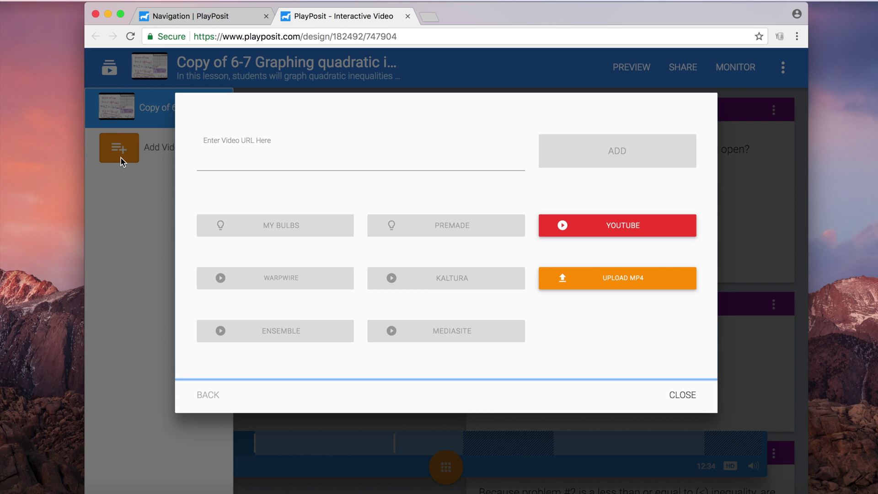
pyautogui.click(266, 153)
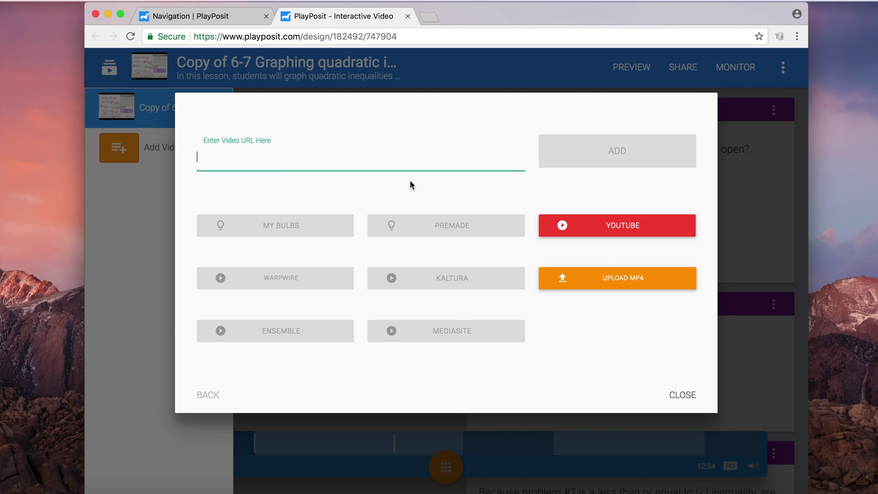
pyautogui.click(687, 393)
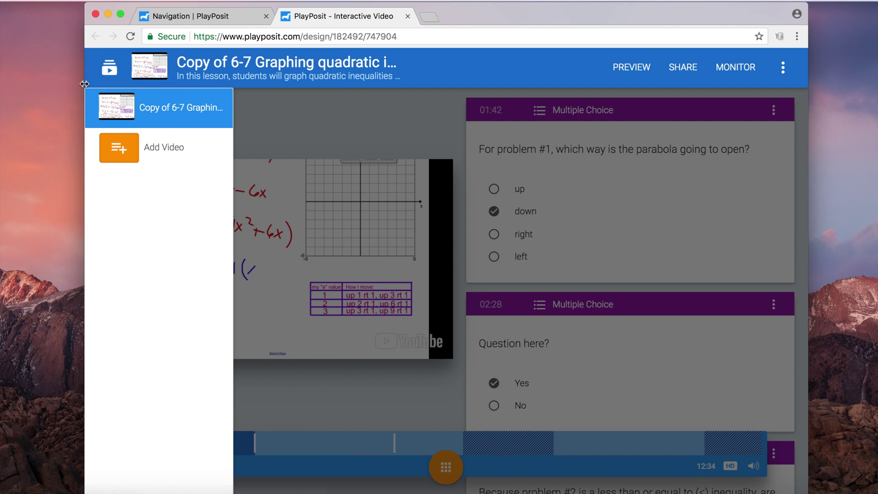
# Save and finish the copied 6-7 Graphing quadratic inequalities bulb
pyautogui.click(106, 69)
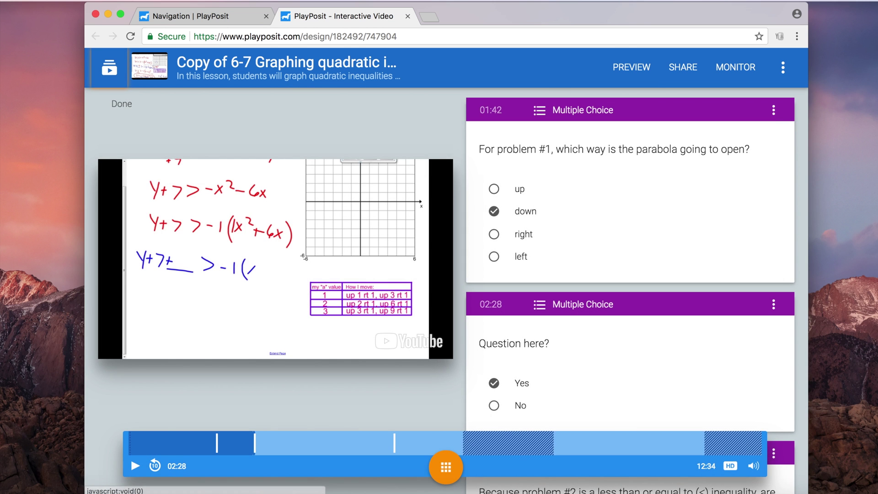
pyautogui.click(789, 76)
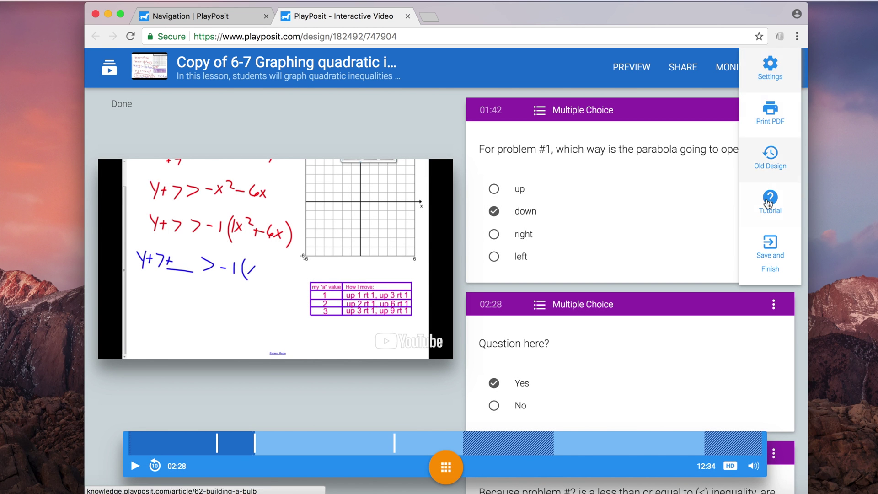
pyautogui.click(768, 264)
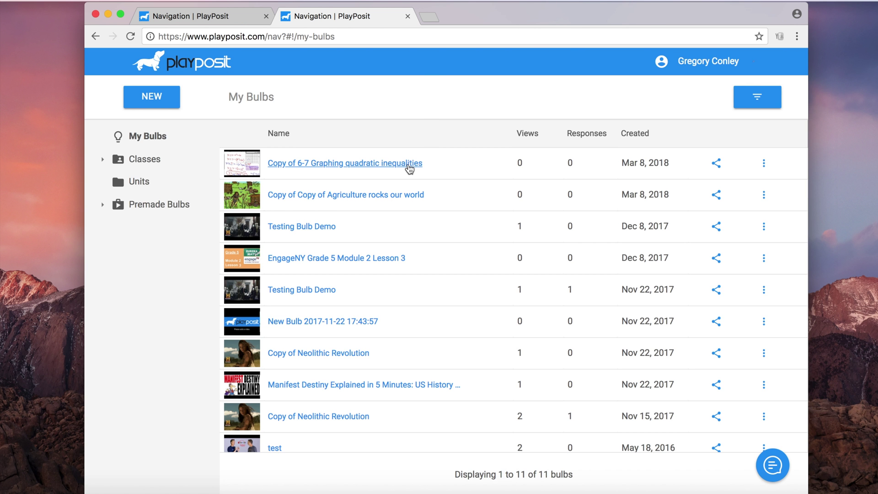
pyautogui.moveTo(412, 166); pyautogui.dragTo(512, 173)
pyautogui.click(169, 105)
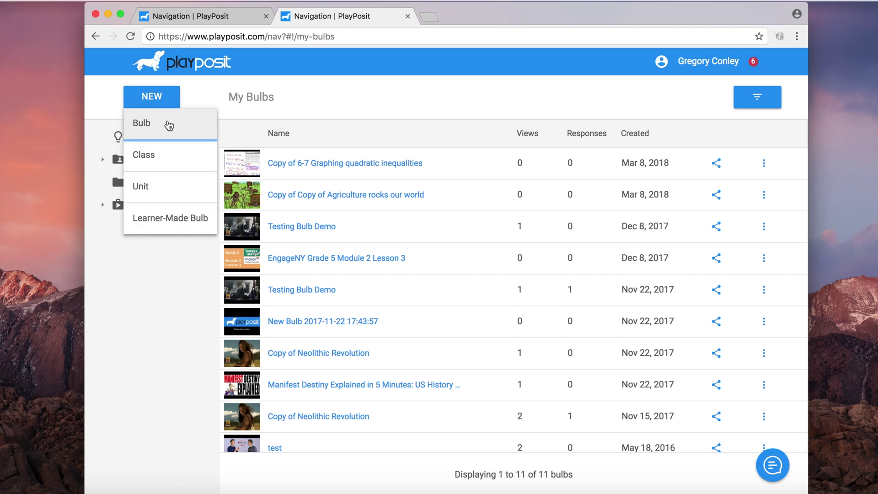
# Create a new bulb with YouTube as its video source, opening a new browser tab
pyautogui.click(169, 124)
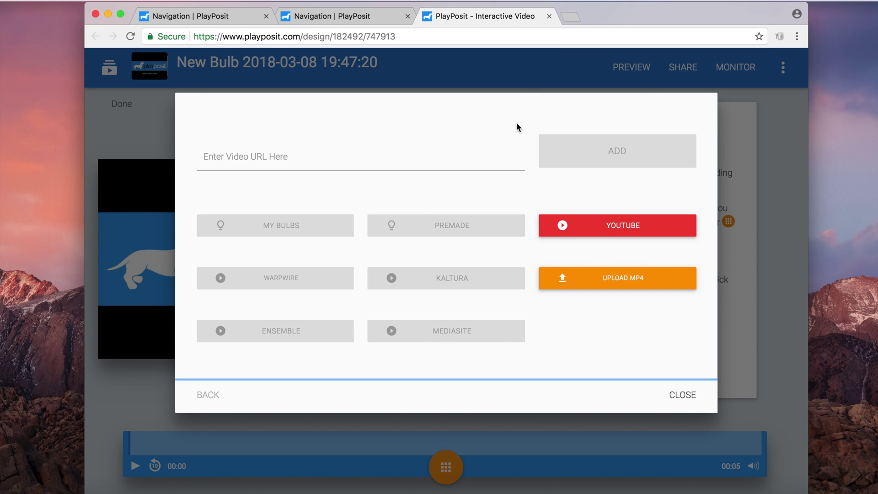
pyautogui.click(587, 232)
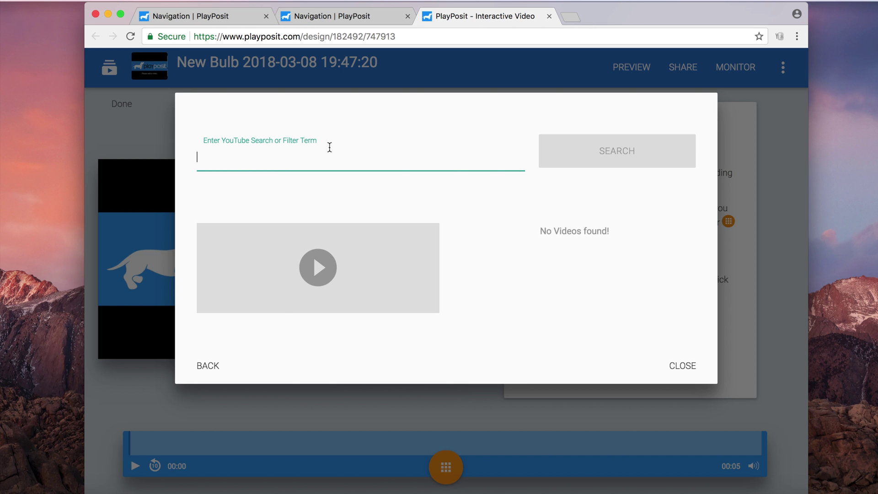
pyautogui.click(571, 17)
# Go to youtube.com and search for 'neolithic revolution'
pyautogui.write('youtube.com')
pyautogui.press('Return')
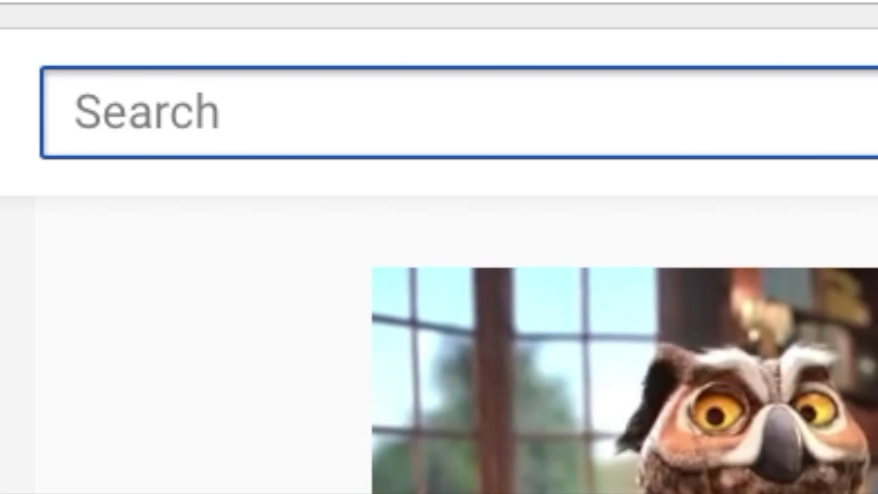
pyautogui.write('neolithic')
pyautogui.press('Down')
pyautogui.press('Return')
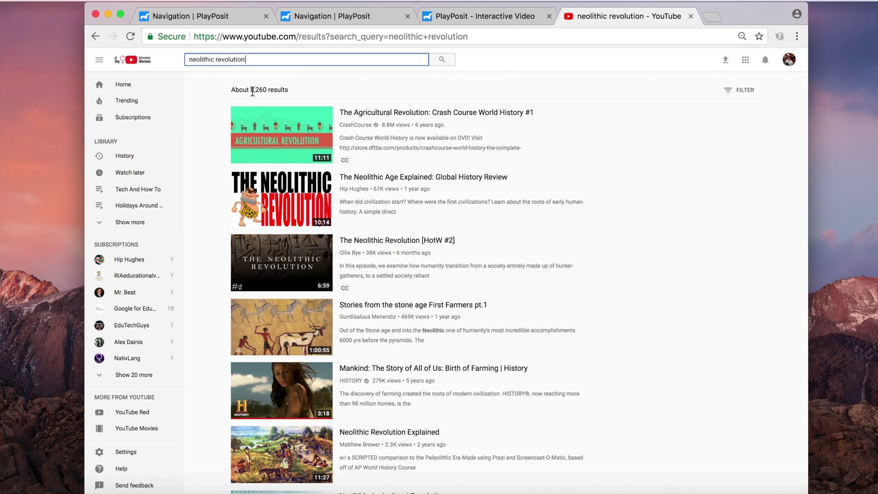
# Open The Agricultural Revolution: Crash Course World History #1 and copy its address
pyautogui.click(394, 115)
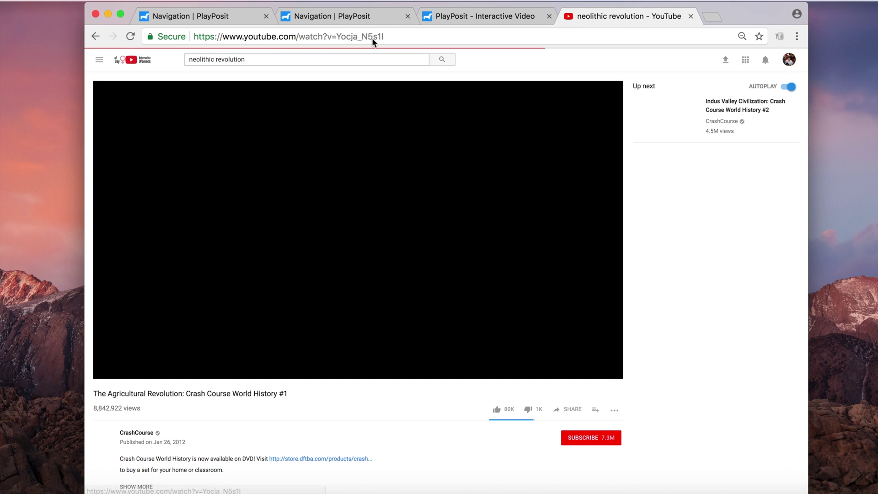
pyautogui.click(372, 37)
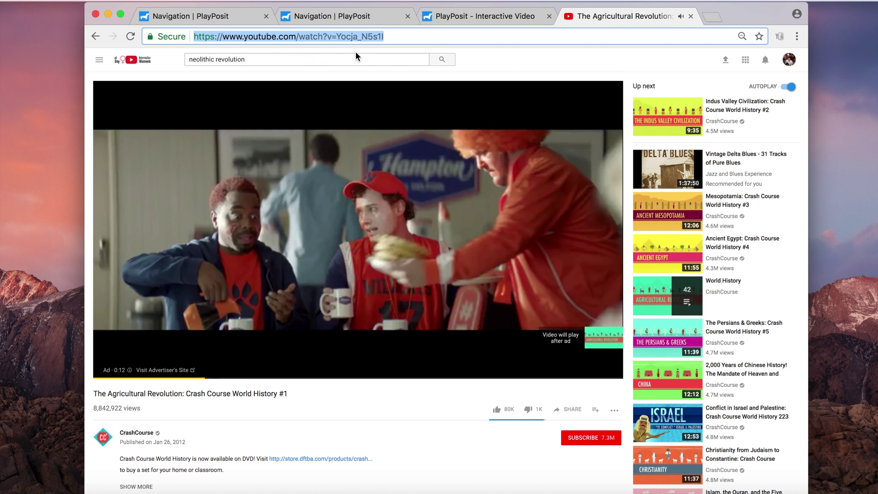
pyautogui.press('super+c')
# Paste the Crash Course link into PlayPosit's search and add the 11:10 Agricultural Revolution video to New Bulb
pyautogui.click(690, 16)
pyautogui.press('super+v')
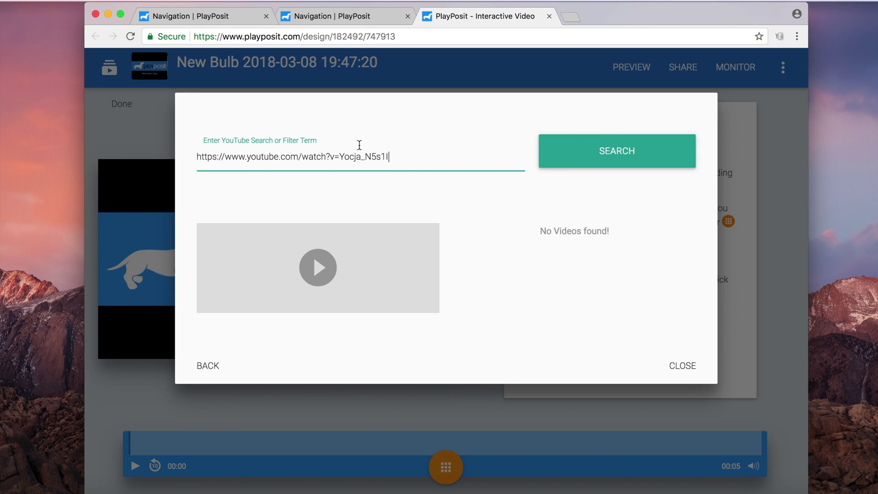
pyautogui.click(594, 158)
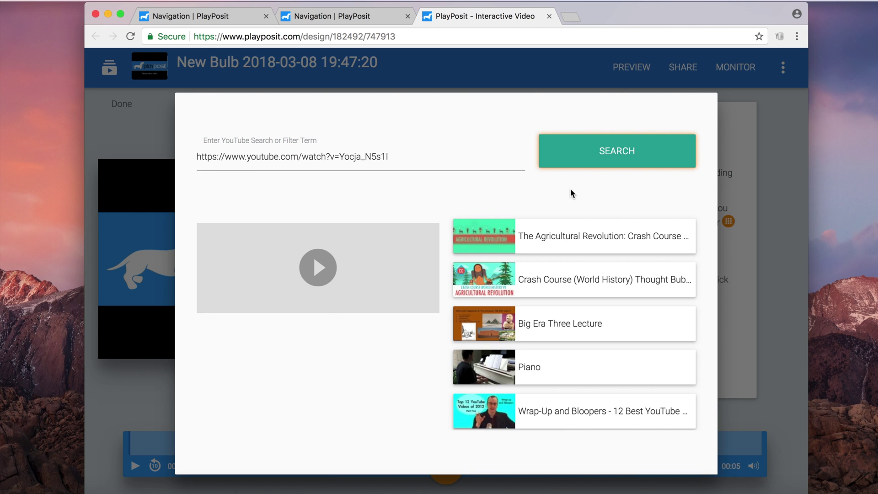
pyautogui.click(529, 245)
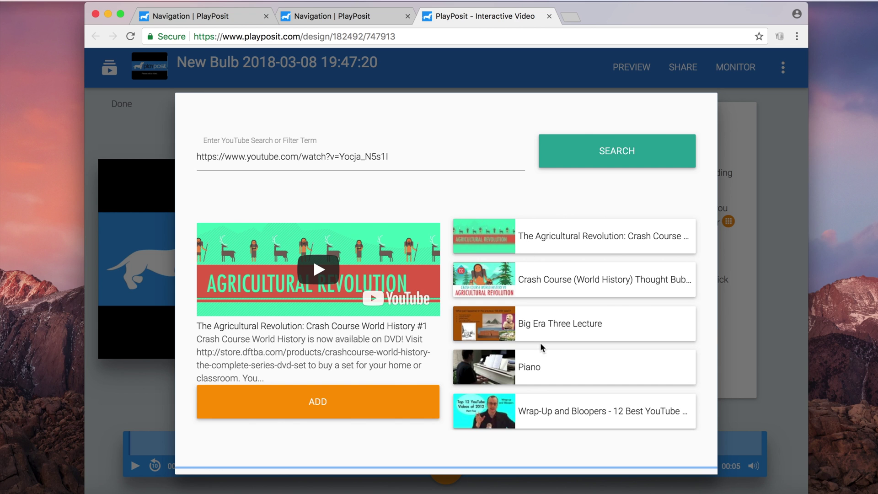
pyautogui.click(346, 397)
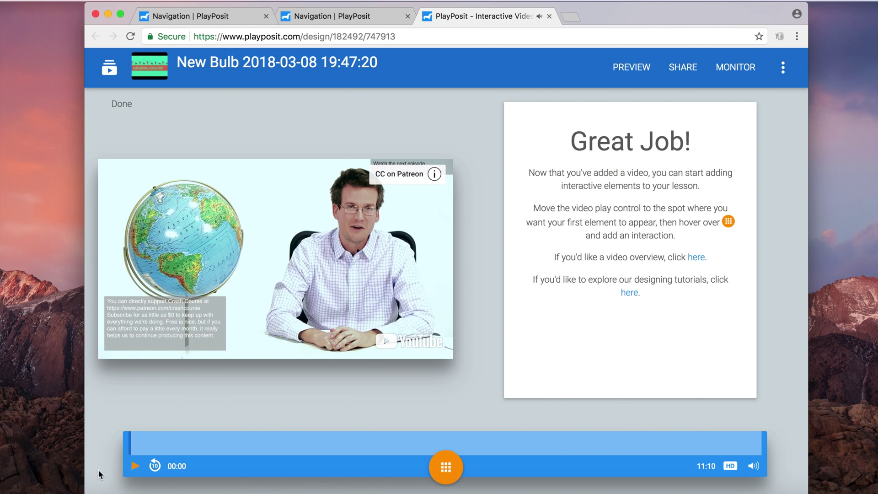
# Play the video and insert a multiple-choice question at 00:18 with the text 'Question typed here.'
pyautogui.click(135, 467)
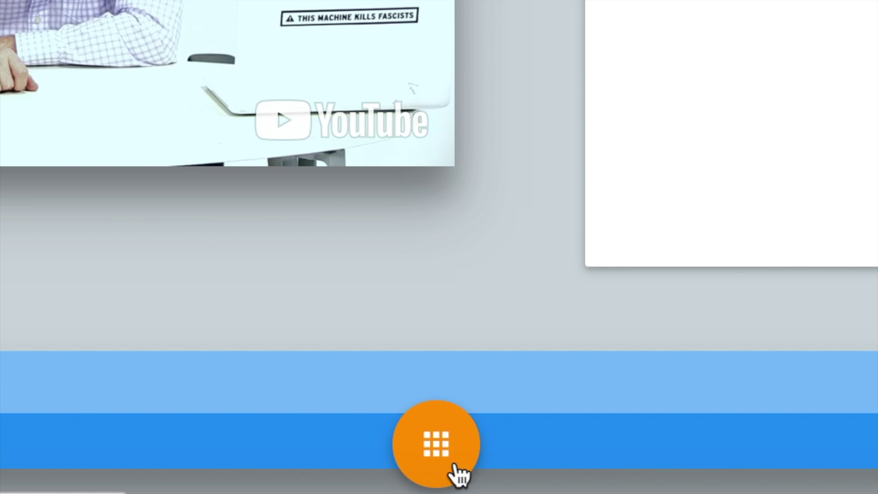
pyautogui.moveTo(455, 471)
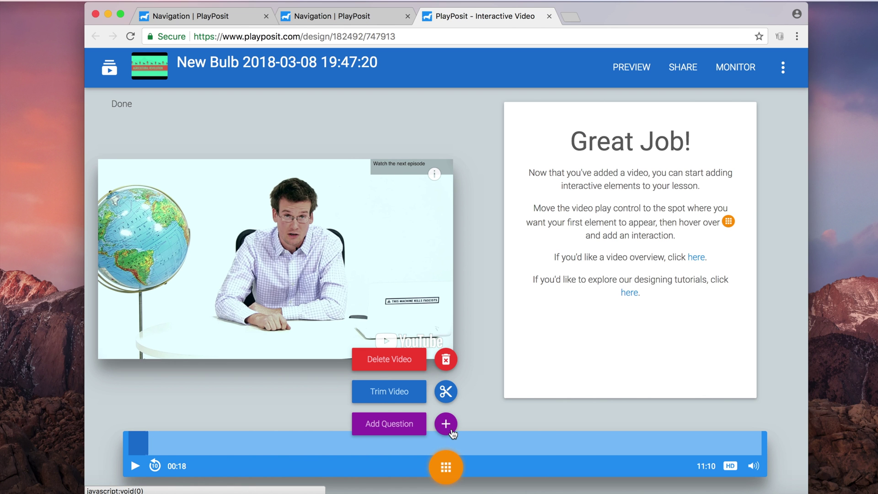
pyautogui.click(450, 429)
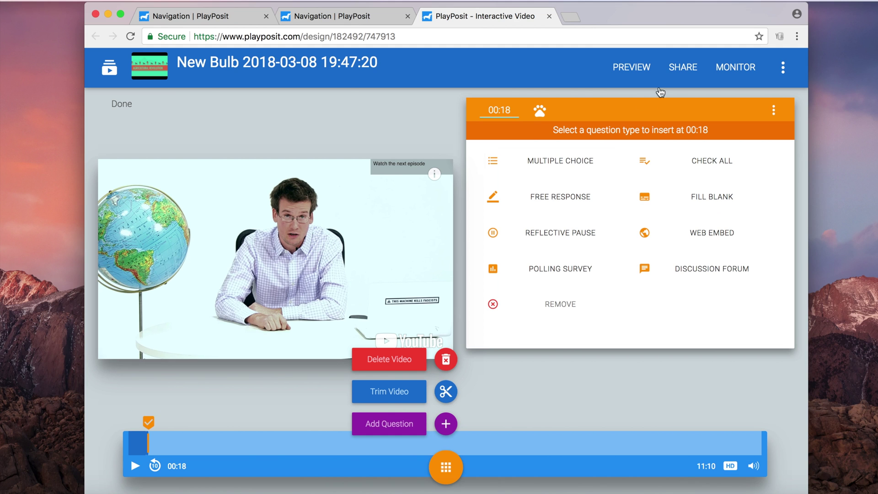
pyautogui.click(571, 170)
pyautogui.click(558, 154)
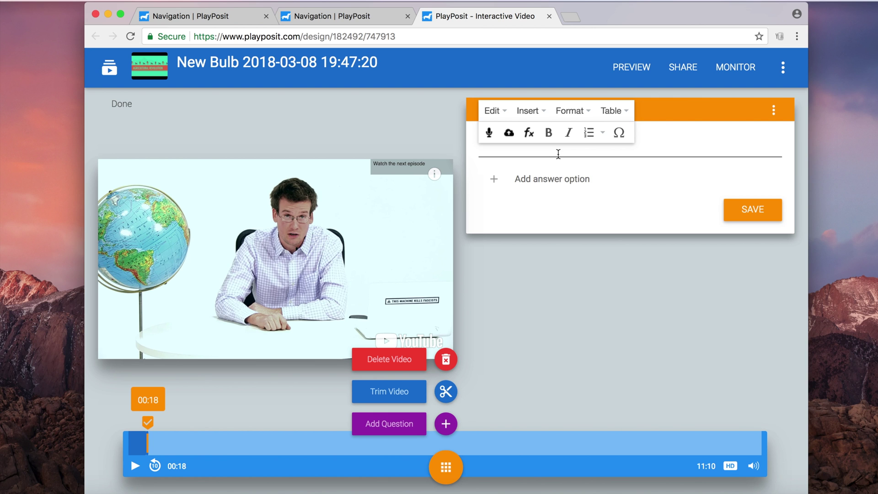
pyautogui.write('Question typed here.')
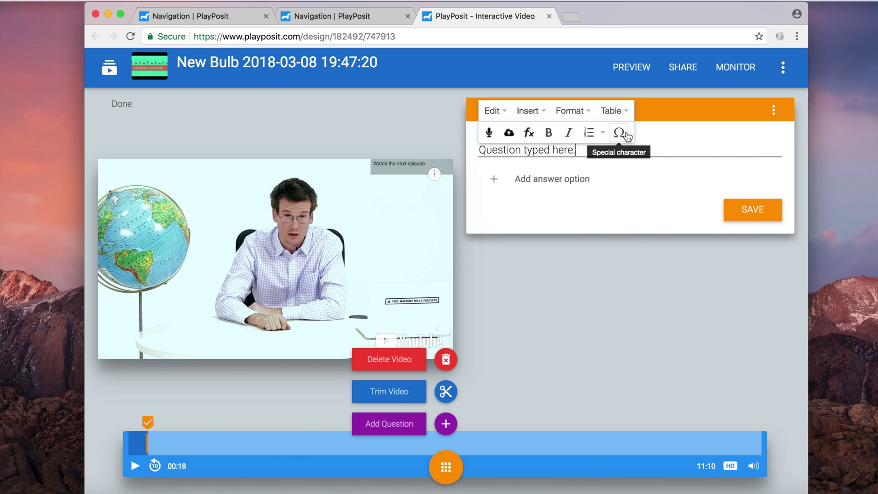
# Close the editor's toolbar menus, including Format and Table, and add an empty answer option
pyautogui.click(499, 111)
pyautogui.click(500, 111)
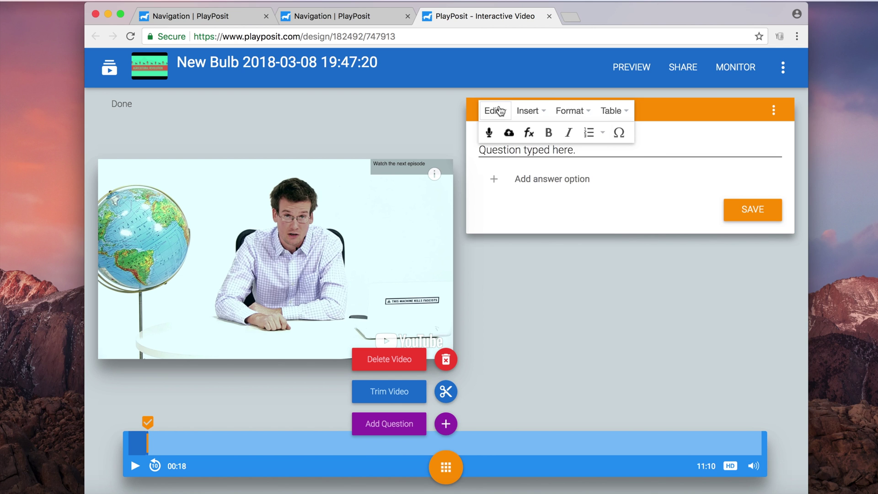
pyautogui.click(538, 111)
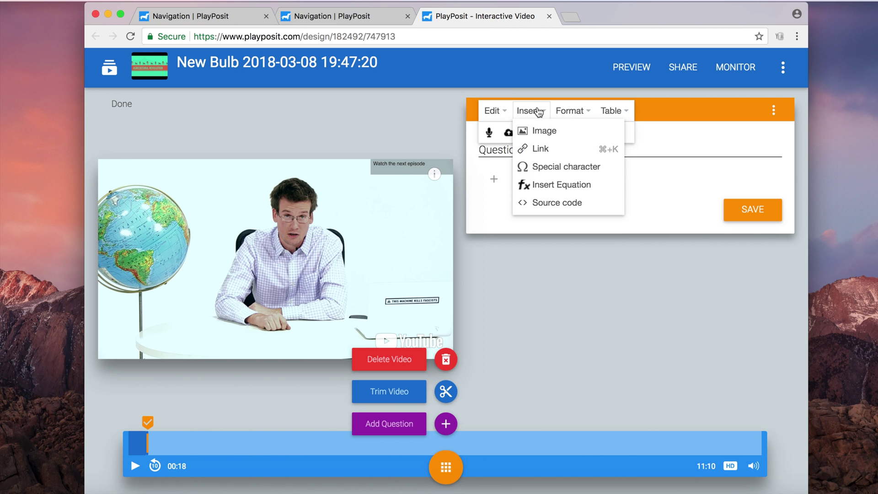
pyautogui.click(540, 112)
pyautogui.click(579, 111)
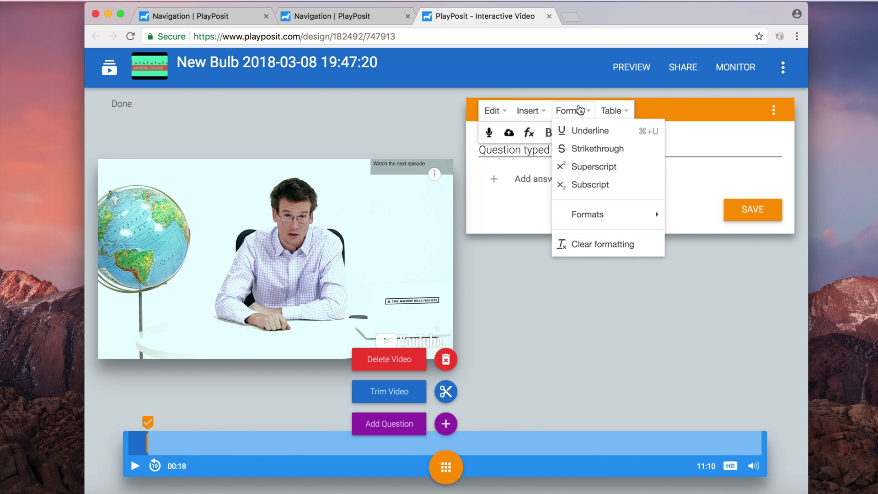
pyautogui.click(580, 111)
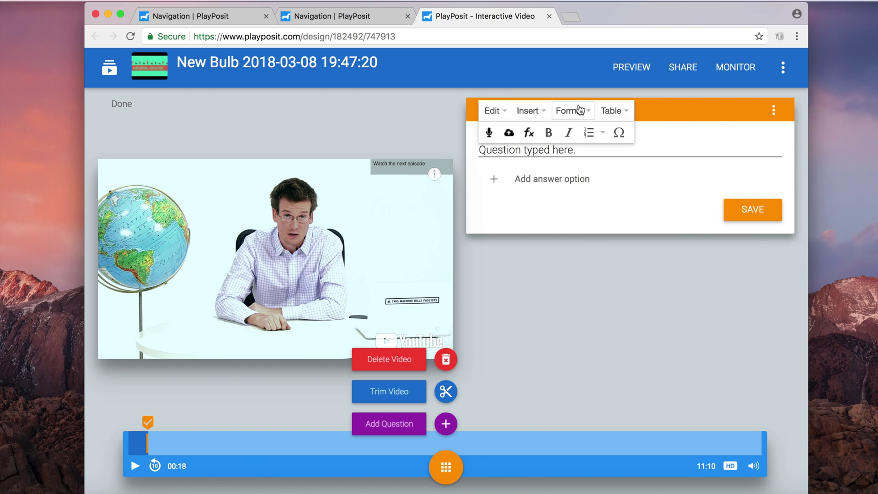
pyautogui.click(623, 112)
pyautogui.click(623, 111)
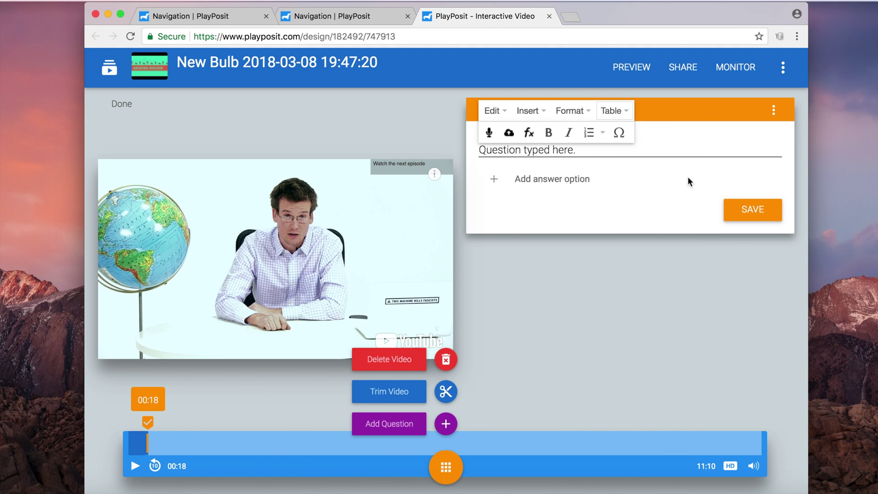
pyautogui.click(597, 183)
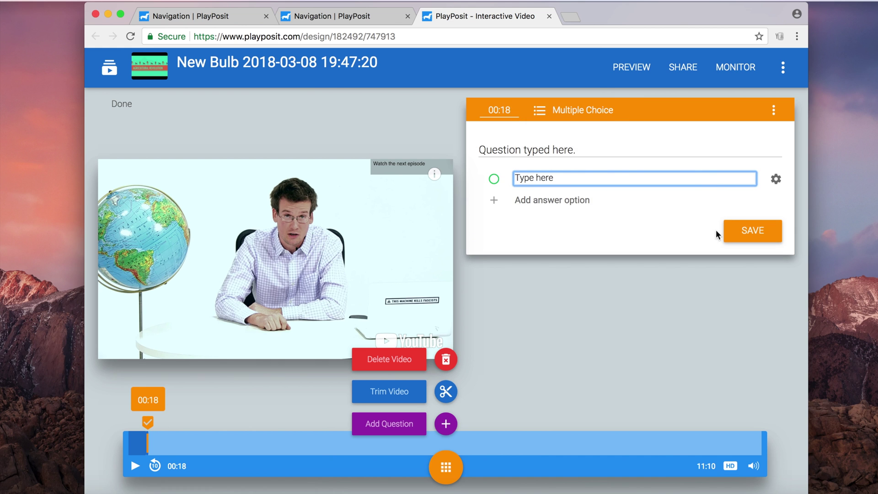
# Dismiss the missing-correct-answer warning and enter Yes and No as the answer options
pyautogui.click(732, 229)
pyautogui.click(552, 120)
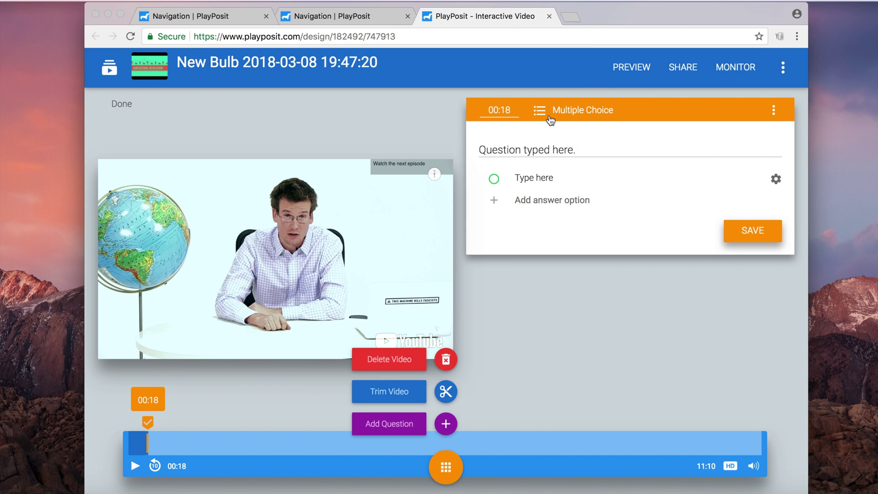
pyautogui.click(540, 175)
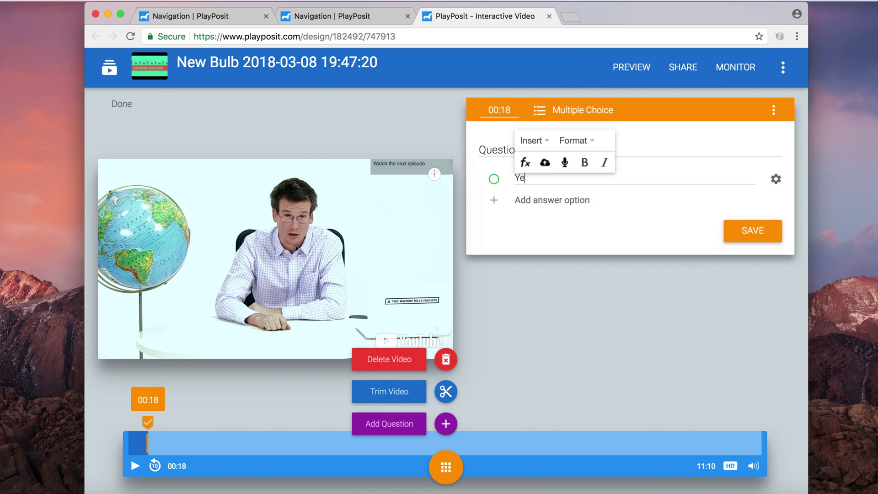
pyautogui.write('Yes')
pyautogui.click(552, 200)
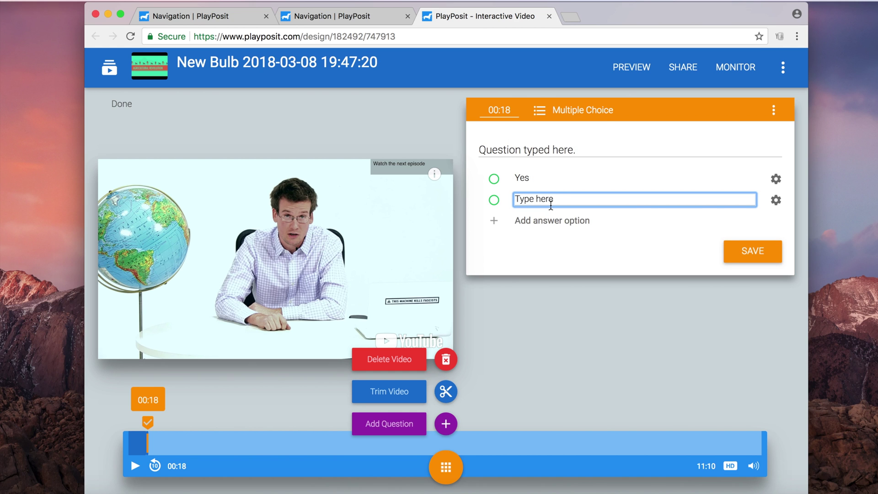
pyautogui.write('No')
# Delete the leftover placeholder text, mark Yes as correct, and save the question
pyautogui.hotkey('shift', 'Right')
pyautogui.hotkey('shift', 'Right')
pyautogui.hotkey('shift', 'Right')
pyautogui.hotkey('shift', 'Right')
pyautogui.hotkey('shift', 'Right')
pyautogui.hotkey('shift', 'Right')
pyautogui.press('BackSpace')
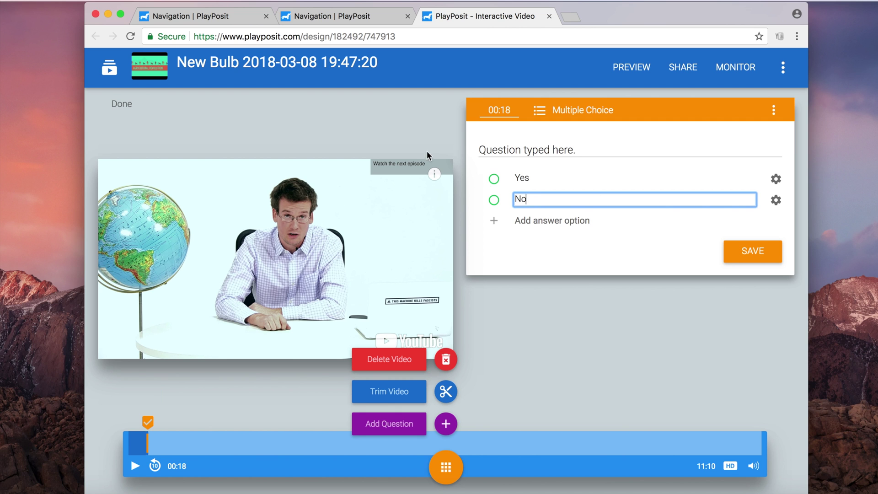
pyautogui.click(494, 178)
pyautogui.click(750, 252)
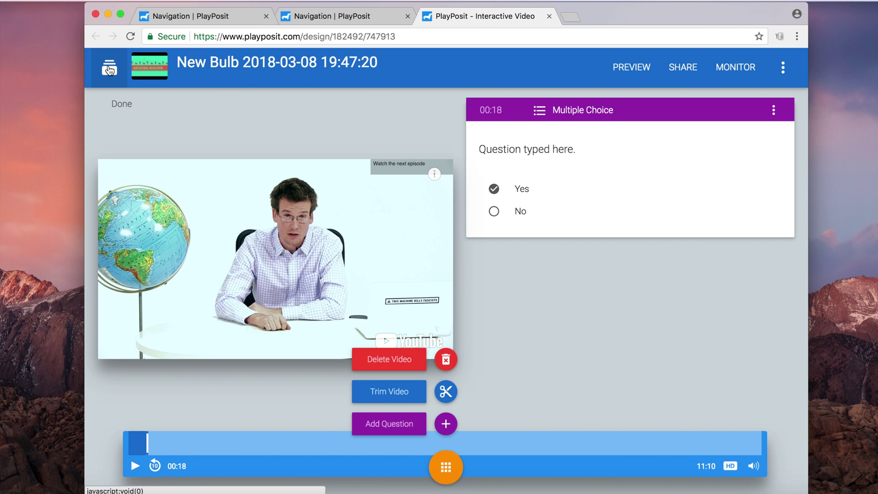
pyautogui.click(110, 74)
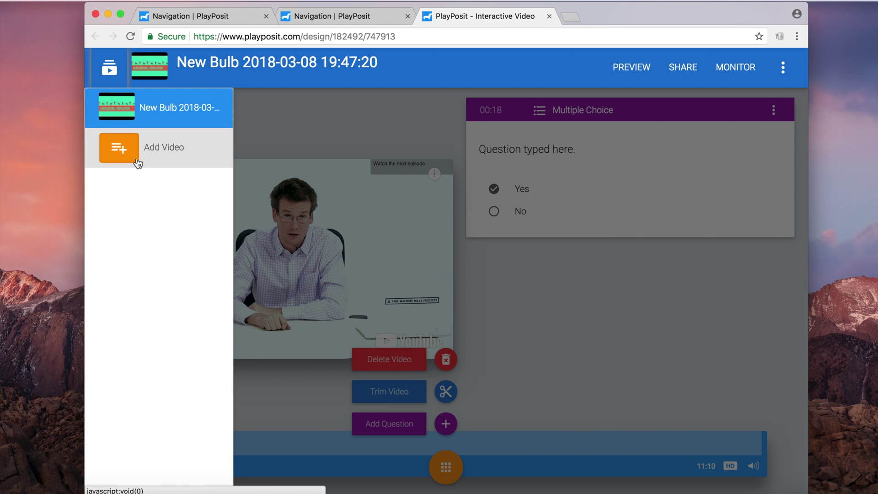
# Start adding another video to the bulb and load youtube.com in a new tab
pyautogui.click(178, 162)
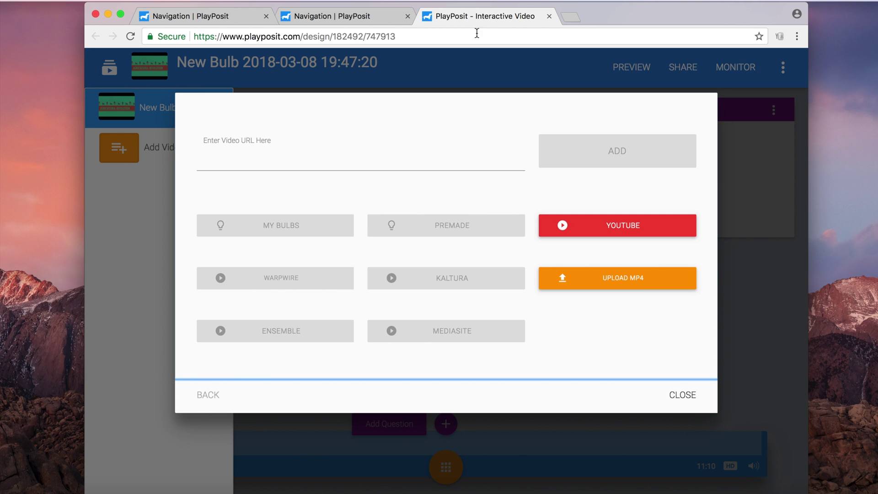
pyautogui.click(562, 15)
pyautogui.write('youtube.com')
pyautogui.press('Return')
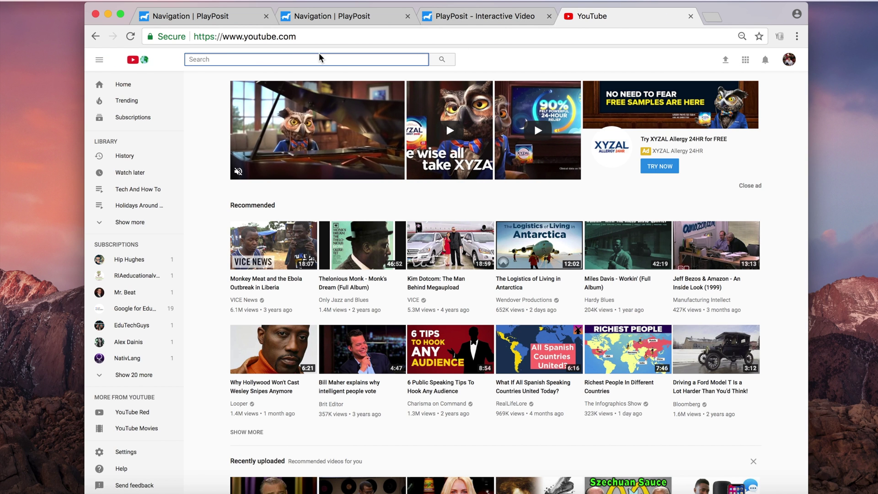
# Search 'neolithic revolution', open the 4:19 Neolithic Agricultural Revolution video, select its address, and return to PlayPosit
pyautogui.write('neolithic')
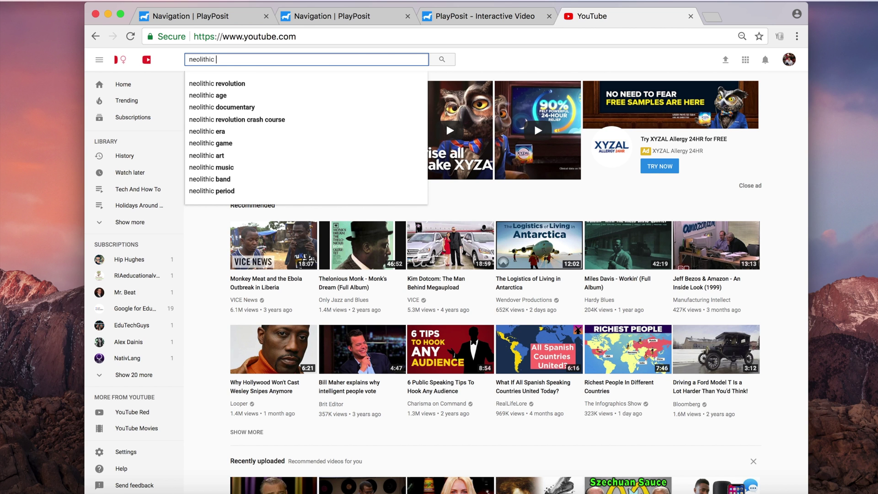
pyautogui.press('Down')
pyautogui.press('Return')
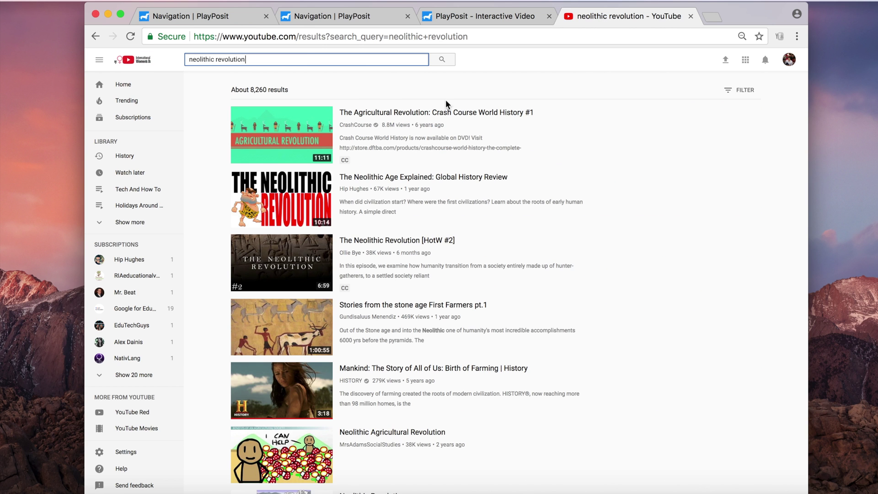
pyautogui.click(359, 433)
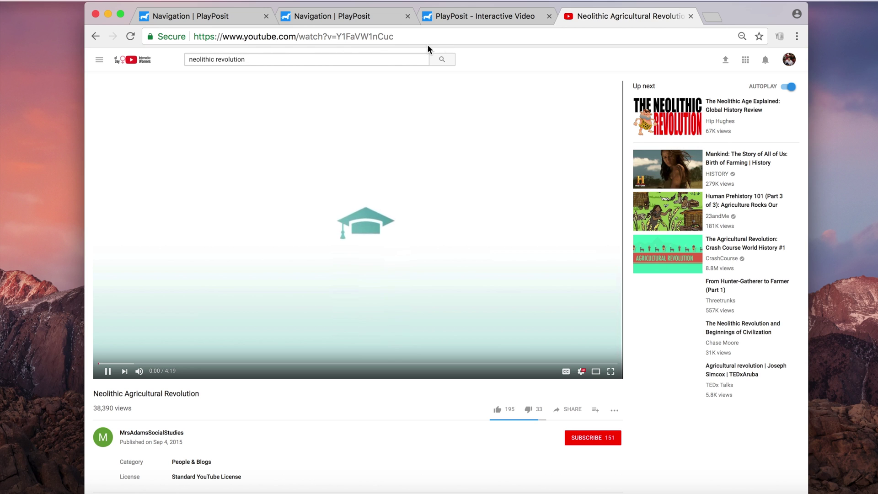
pyautogui.click(397, 36)
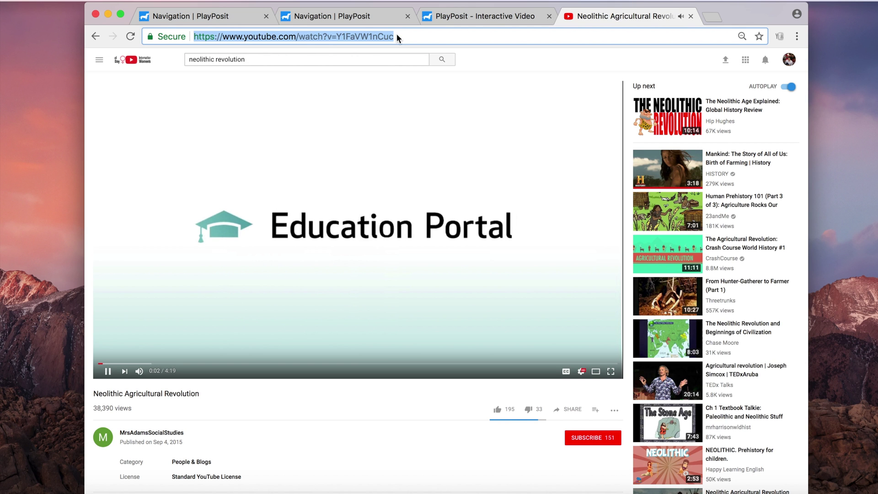
pyautogui.click(497, 15)
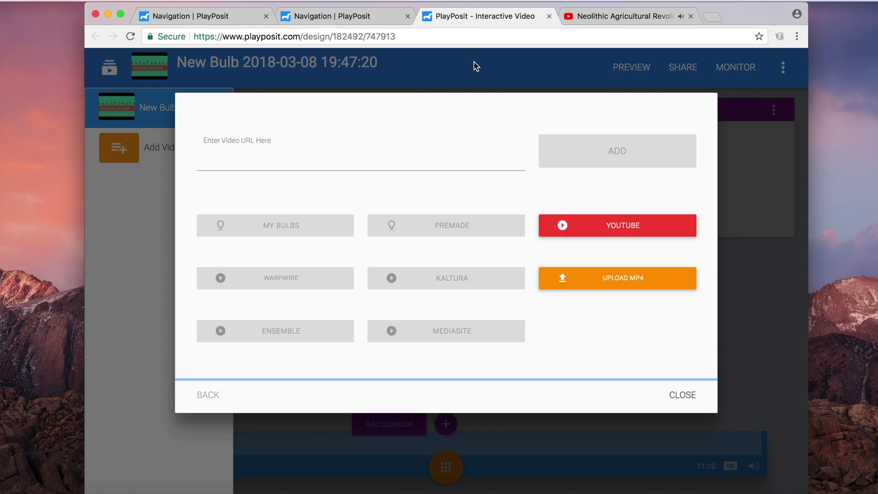
# Paste the Neolithic video link into Enter Video URL Here, add it, and play it
pyautogui.click(420, 164)
pyautogui.press('super+v')
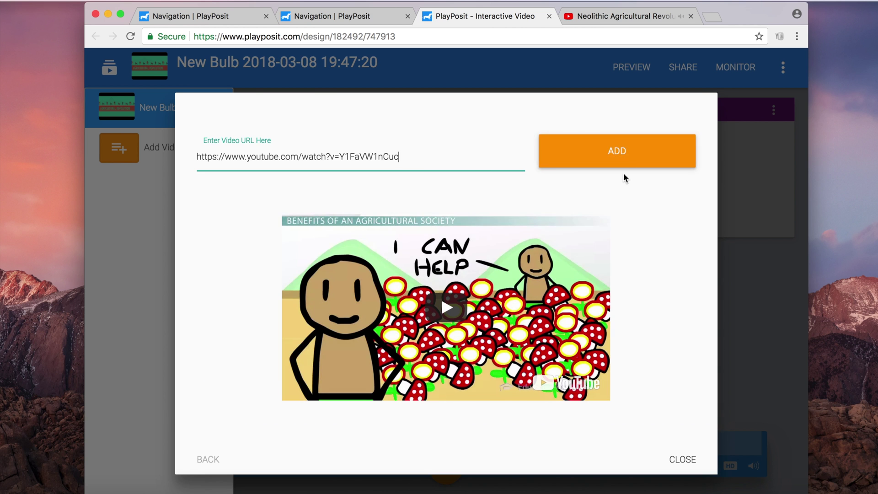
pyautogui.click(625, 156)
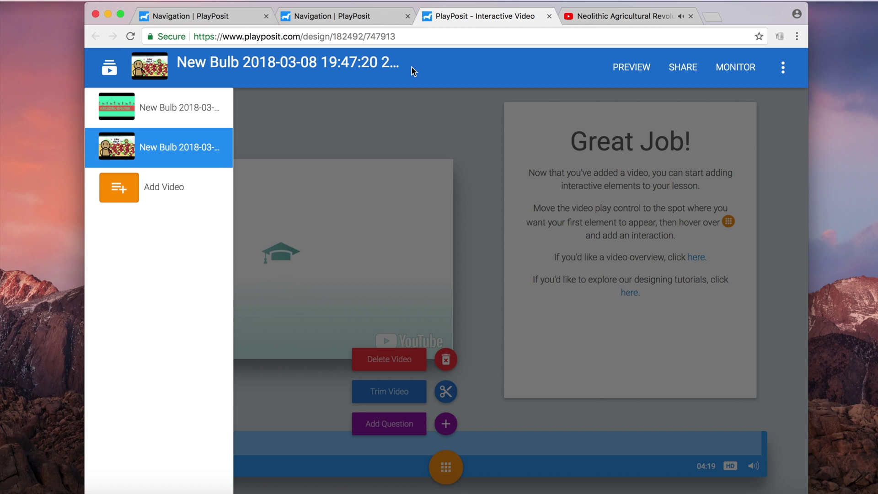
pyautogui.click(321, 108)
pyautogui.click(135, 466)
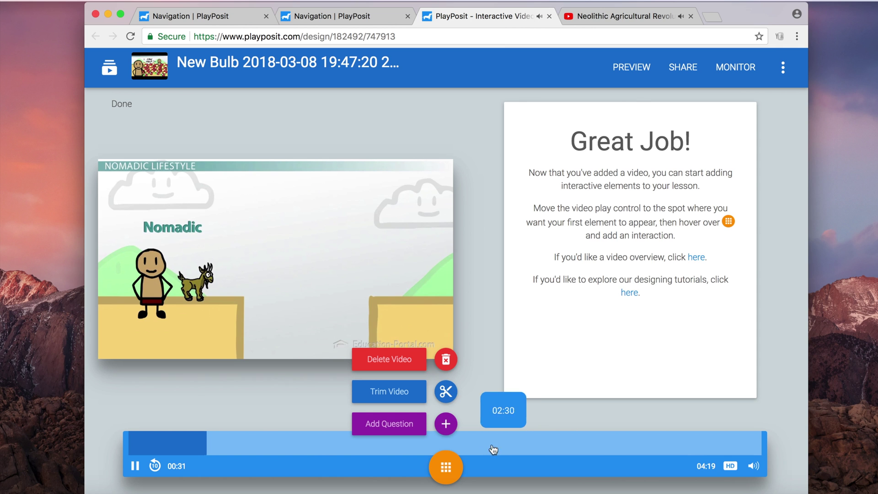
# Trim the Neolithic video so it ends at about 01:20
pyautogui.click(446, 393)
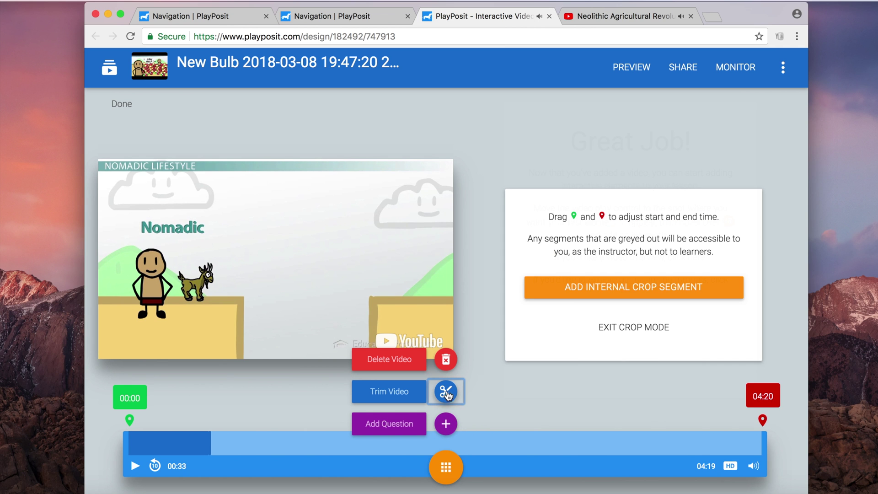
pyautogui.moveTo(762, 417)
pyautogui.mouseDown()
pyautogui.moveTo(450, 375)
pyautogui.moveTo(324, 387)
pyautogui.mouseUp()
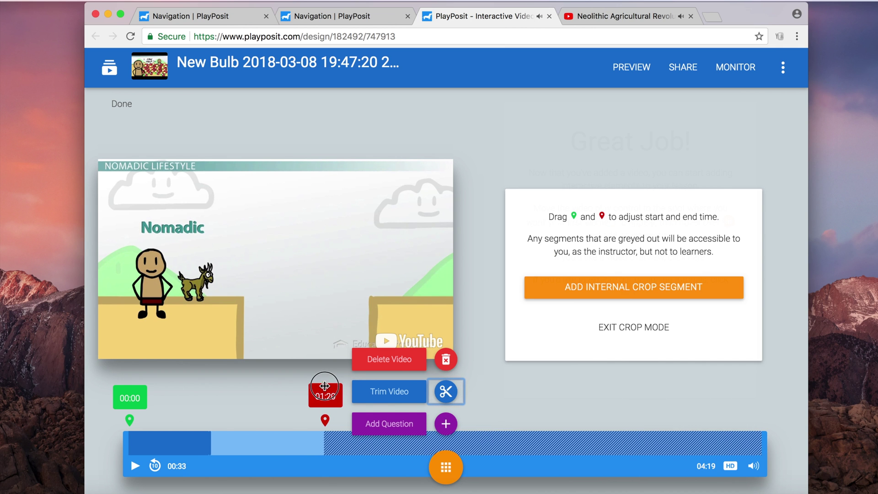
pyautogui.click(411, 450)
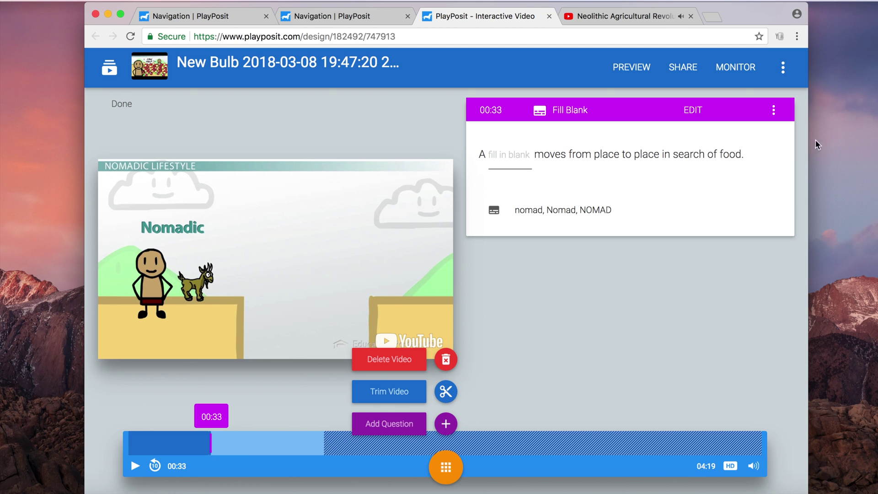
pyautogui.click(785, 73)
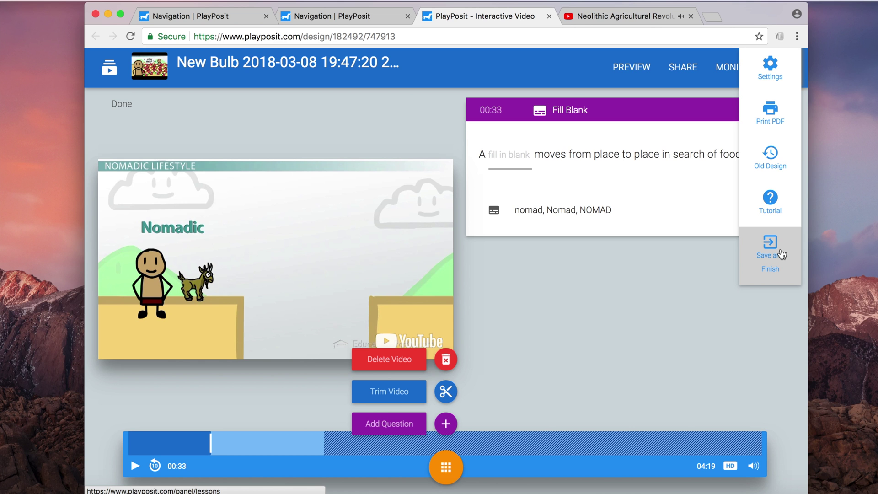
# Choose Save and Finish from the three-dot menu to finish New Bulb
pyautogui.click(782, 254)
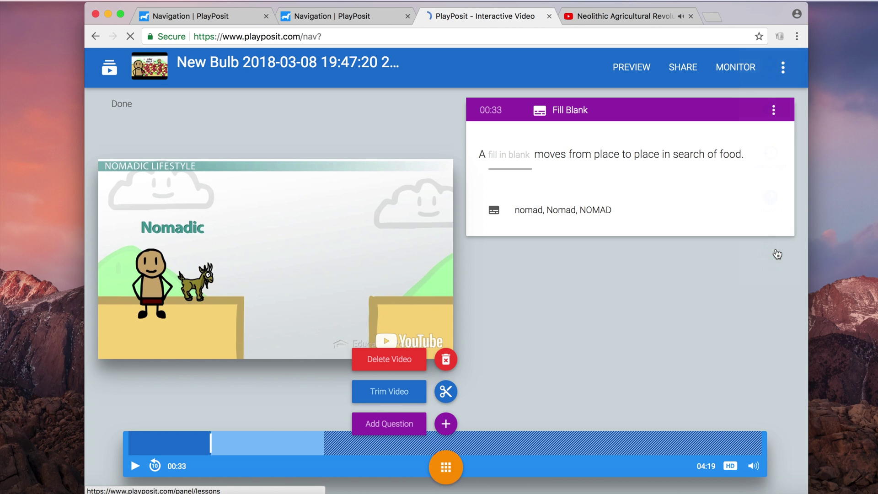